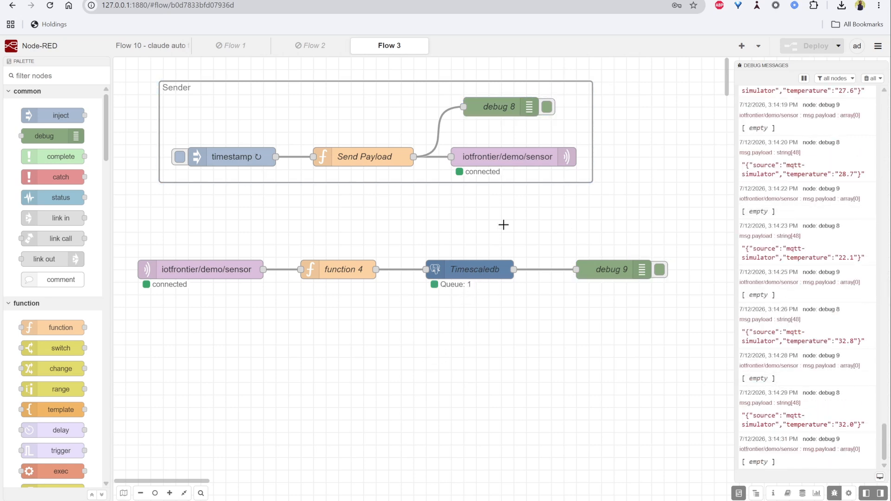
Switch to pgAdmin's psql session and rerun the query for the 10 latest rows of sensor_data by time
key(alt+Tab)
drag(227, 350, 382, 464)
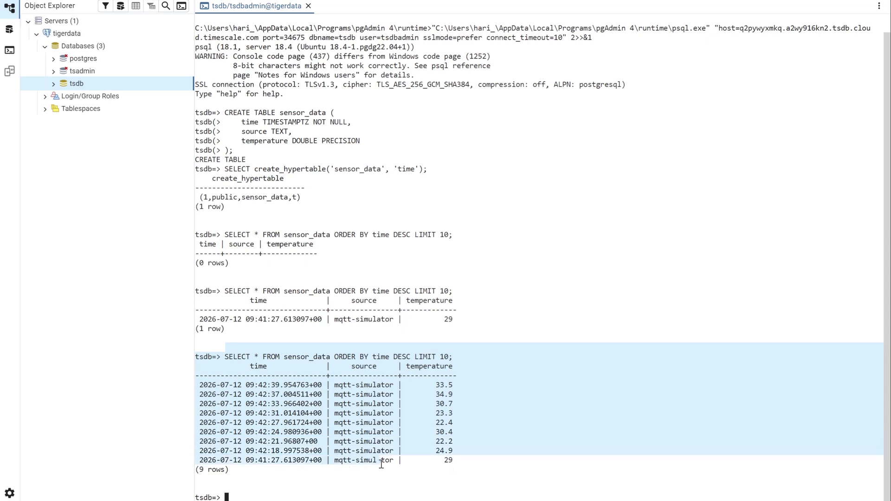
click(348, 384)
drag(306, 360, 457, 471)
click(494, 444)
key(Up)
key(Return)
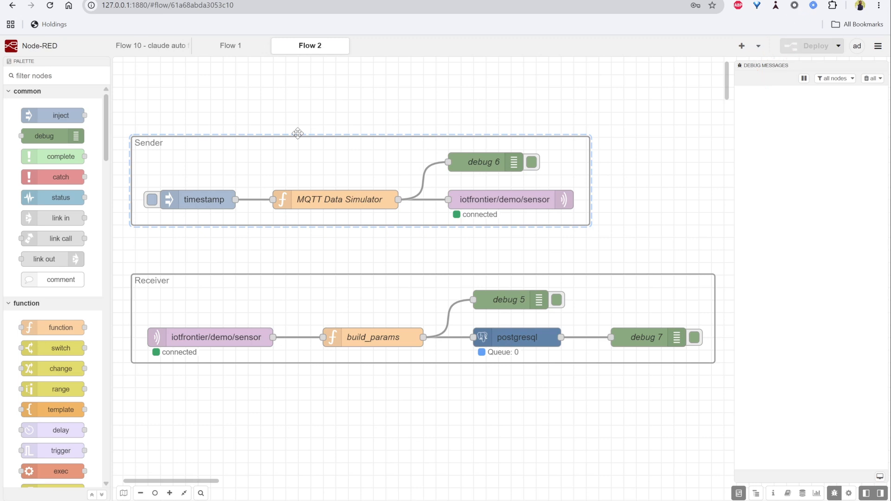
In Node-RED's palette manager, search the installable modules for node-red-contrib-postgresql and check its installation status
click(602, 188)
click(879, 47)
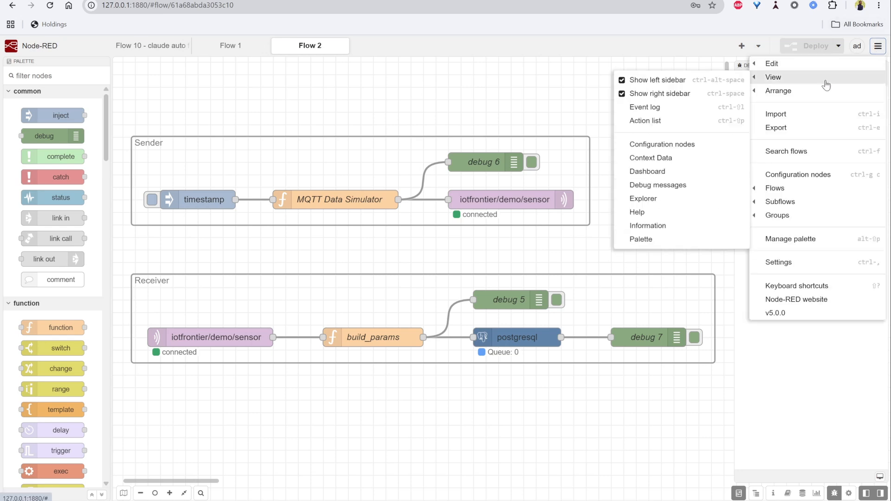
click(789, 239)
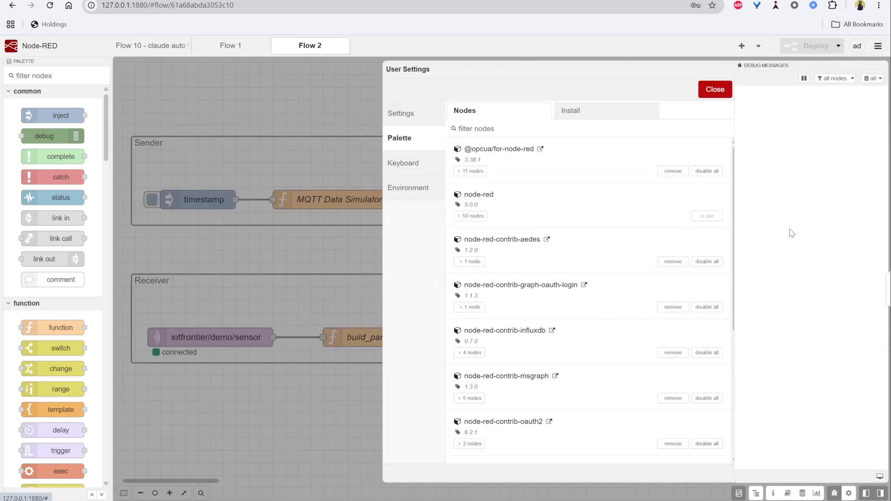
click(575, 114)
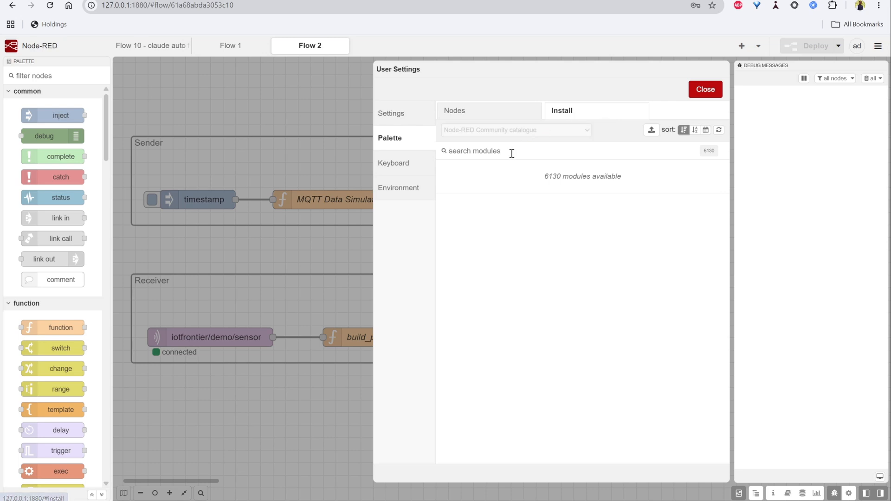
text(node-red-contrib-postgresql)
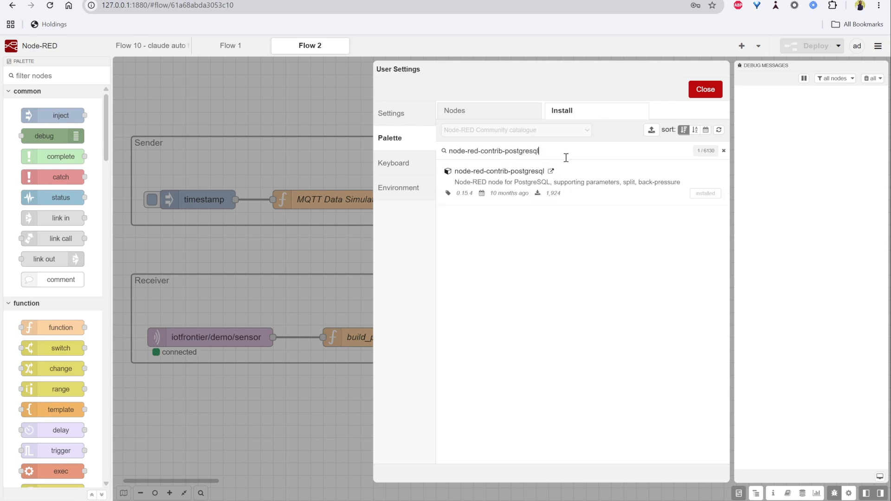
key(ctrl+a)
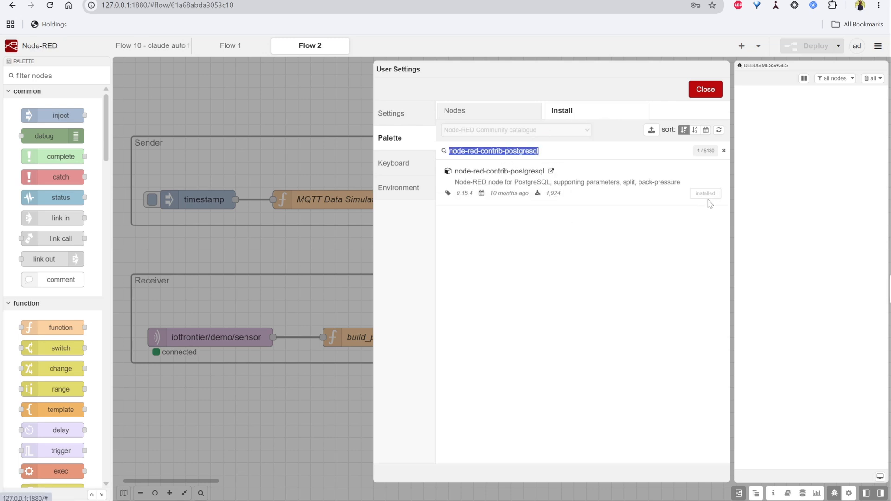
click(704, 89)
Filter the node palette by "post" to find the PostgreSQL node
click(47, 91)
click(37, 76)
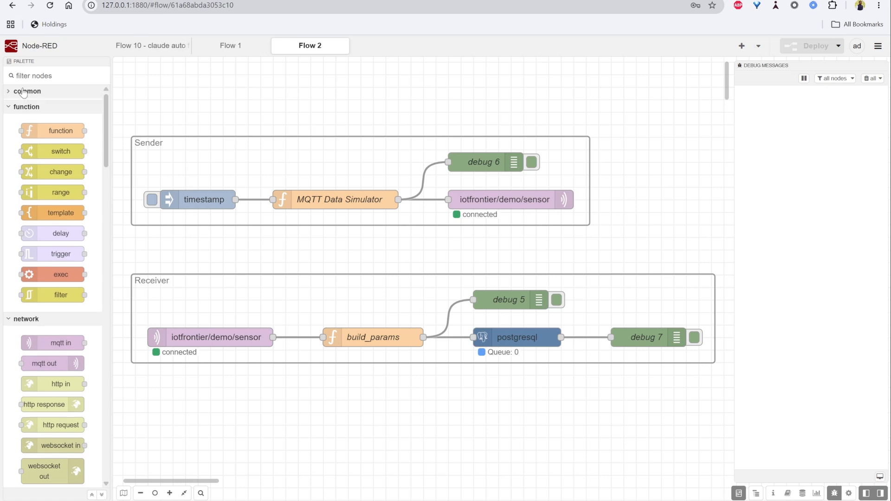
text(post)
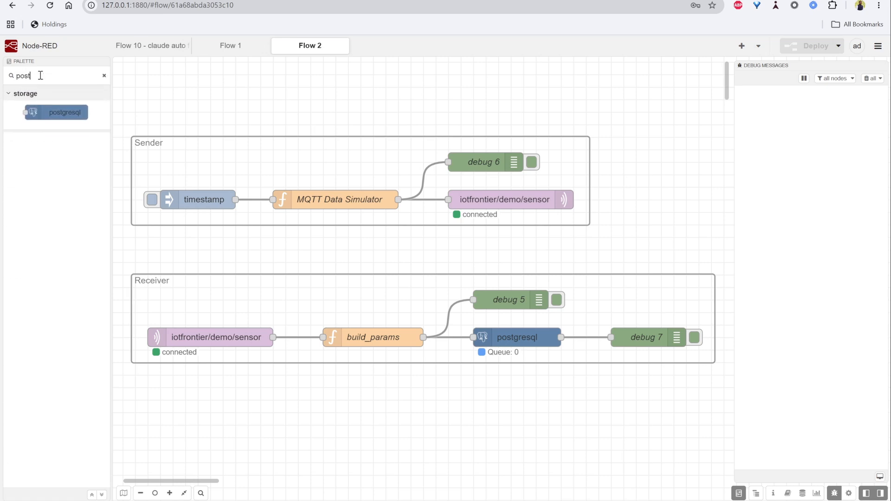
On the new Flow 3, place an inject node and a function node and wire the inject node to the function
double_click(394, 48)
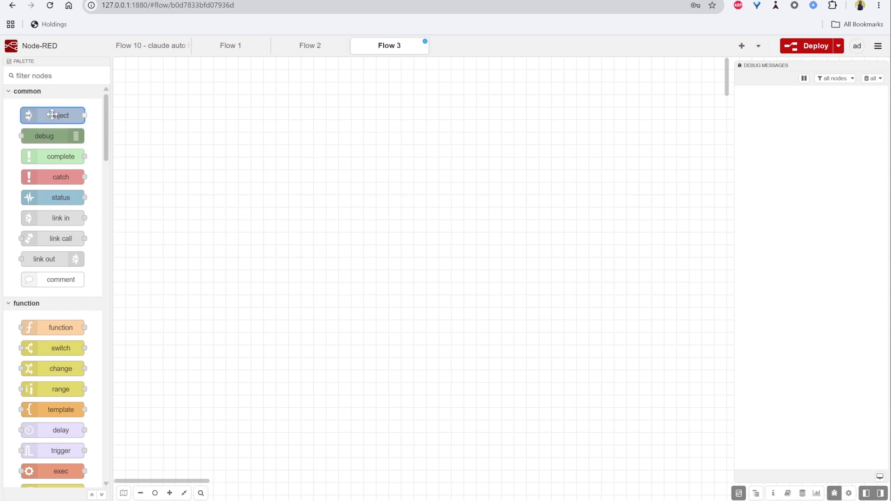
drag(54, 115, 239, 165)
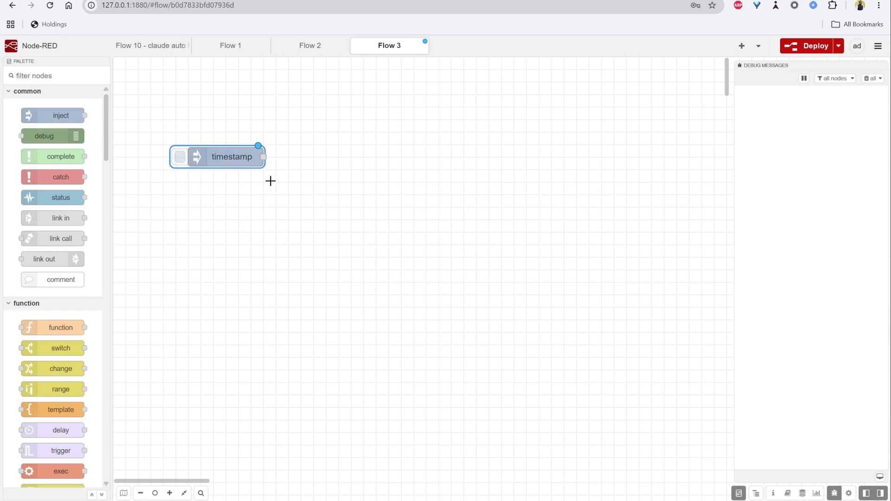
mouse_move(52, 325)
mouse_down()
mouse_move(374, 243)
mouse_move(351, 157)
mouse_up()
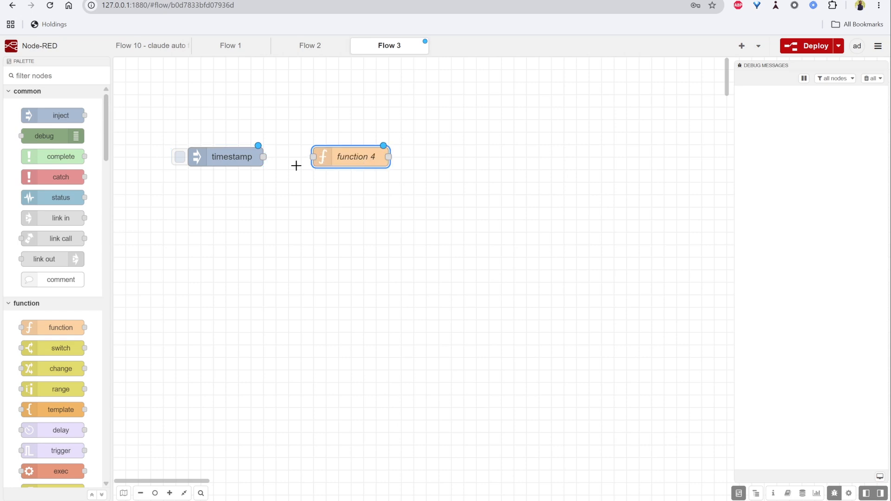
drag(263, 157, 320, 157)
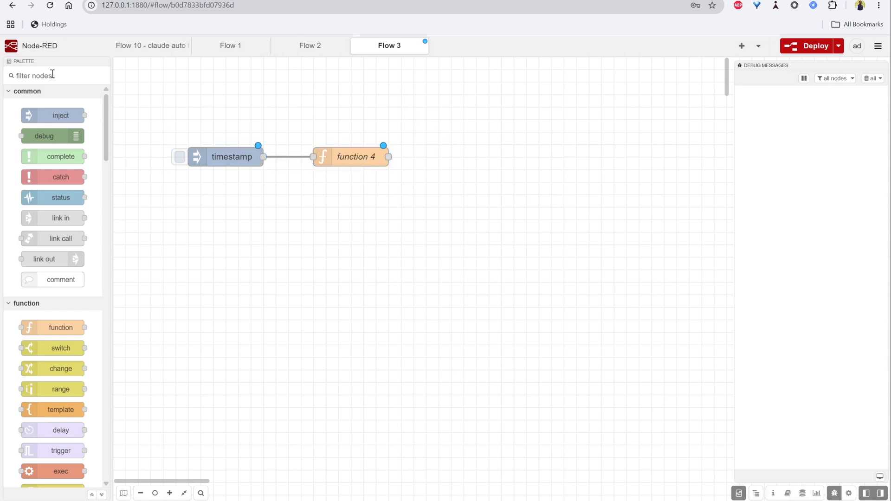
Add an mqtt out node after the function node and wire the function's output to it
text(mqtt)
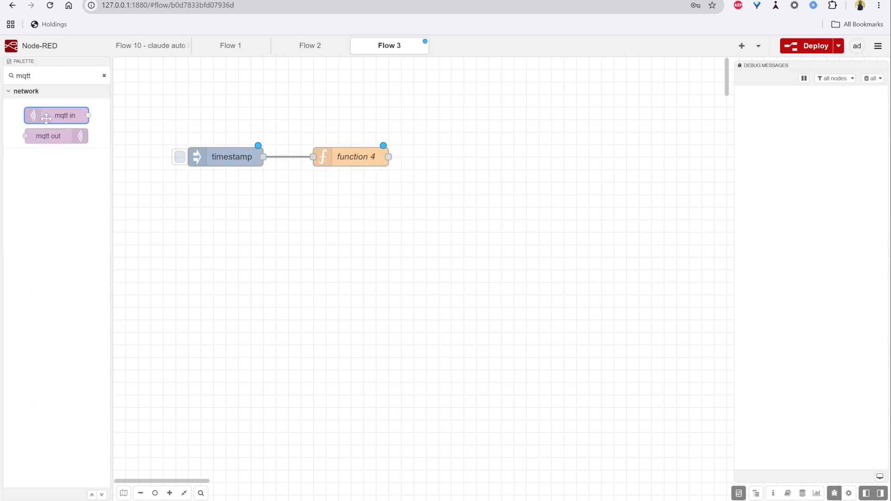
drag(51, 136, 478, 156)
drag(386, 156, 451, 157)
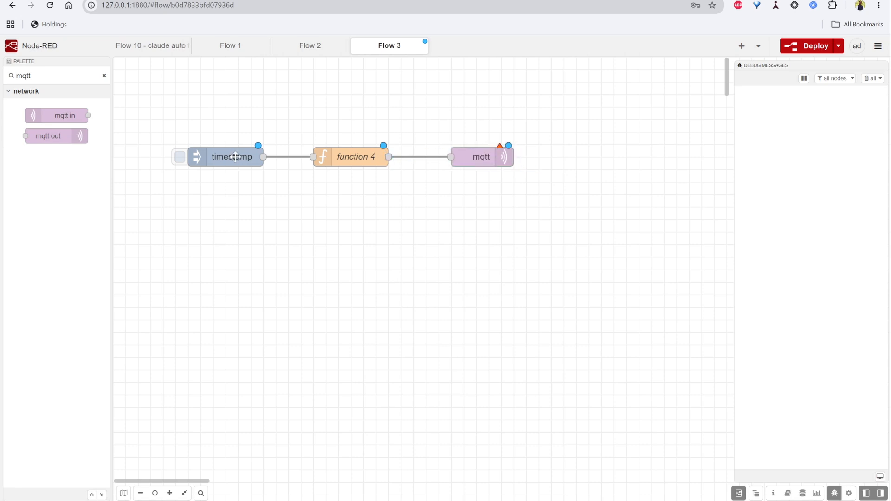
Replace the function node's code with a JSON-stringified payload holding source "mqtt-simulator" and temperature (Math.random() * 15 + 20).toFixed(1), returning msg
double_click(236, 157)
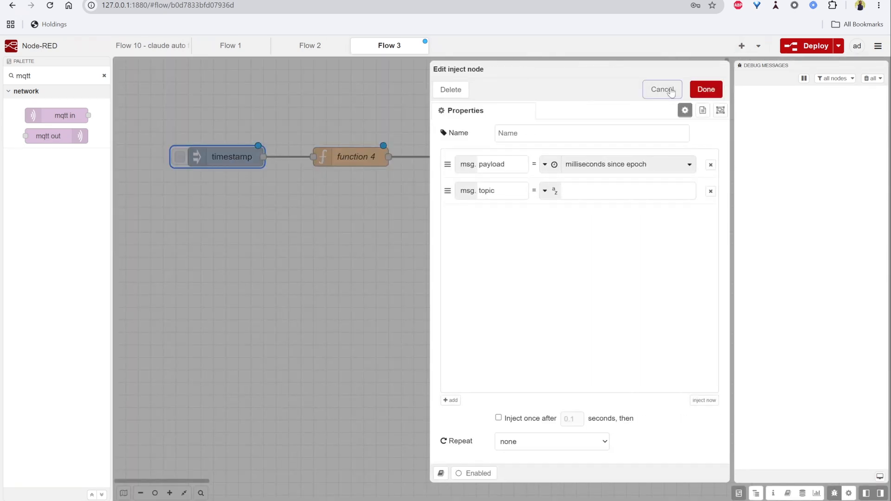
click(671, 90)
double_click(356, 153)
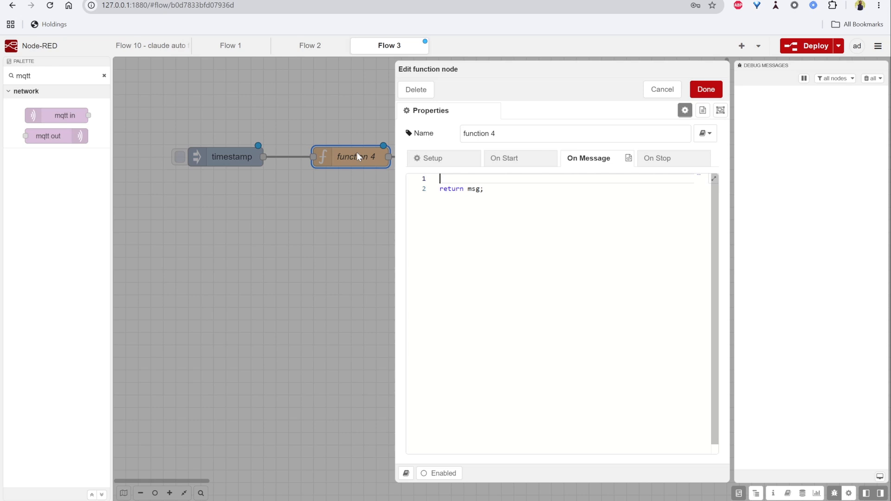
click(530, 236)
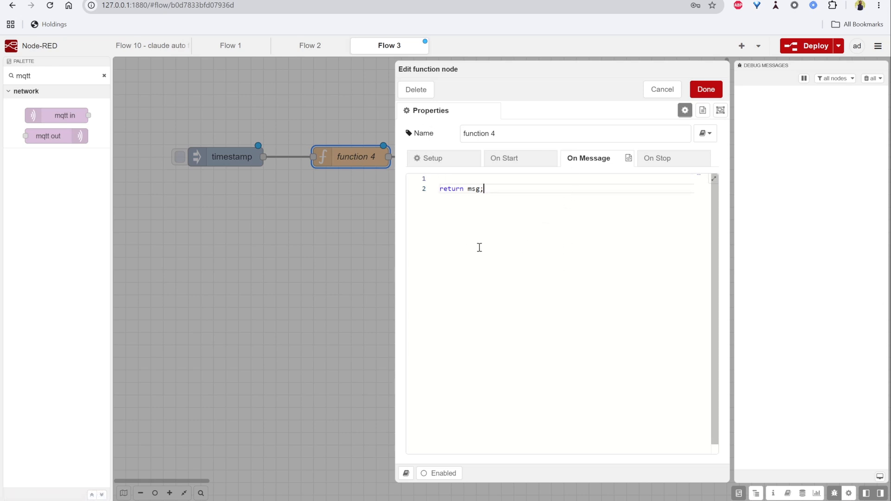
key(ctrl+a)
text(msg.payload = JSON.stringify({     source: "mqtt-simulator",     temperature: (Math.random() * 15 + 20).toFixed(1) }); return msg;)
click(542, 222)
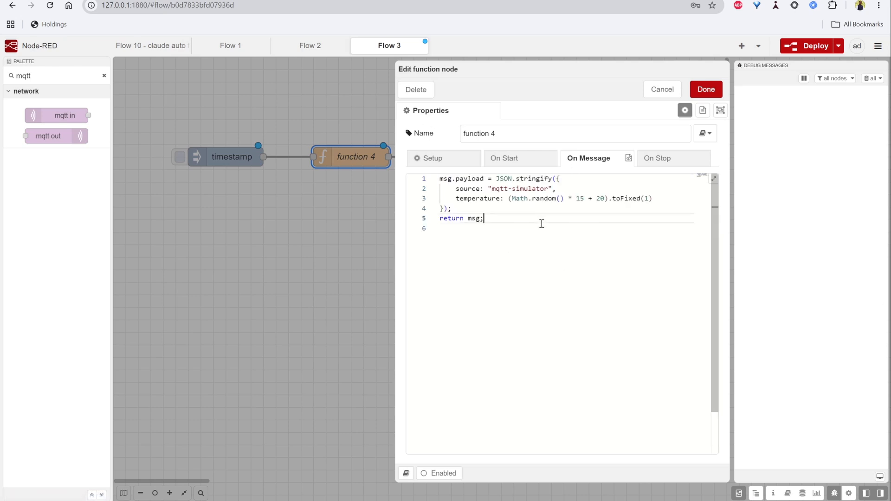
Examine the source and temperature fields in the function node's payload code
click(530, 232)
double_click(477, 199)
click(511, 228)
double_click(541, 200)
click(526, 229)
key(Left)
double_click(473, 189)
click(526, 249)
click(510, 220)
double_click(468, 190)
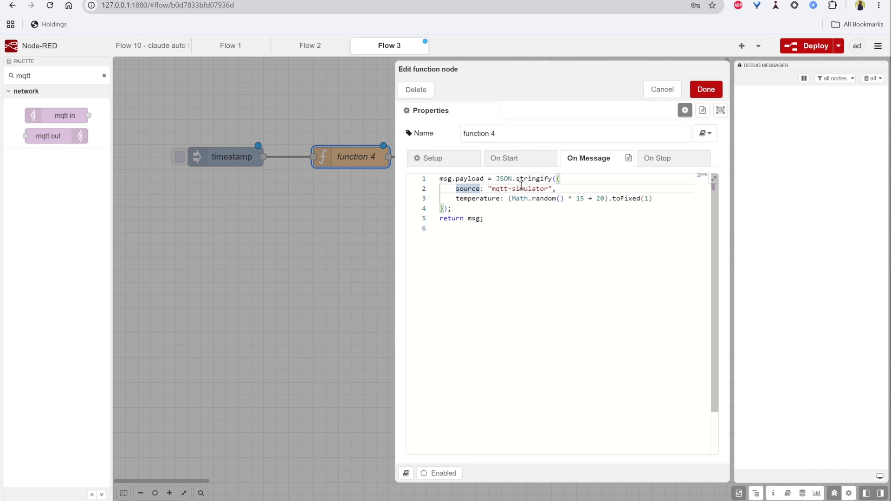
drag(492, 189, 549, 189)
double_click(473, 199)
click(512, 220)
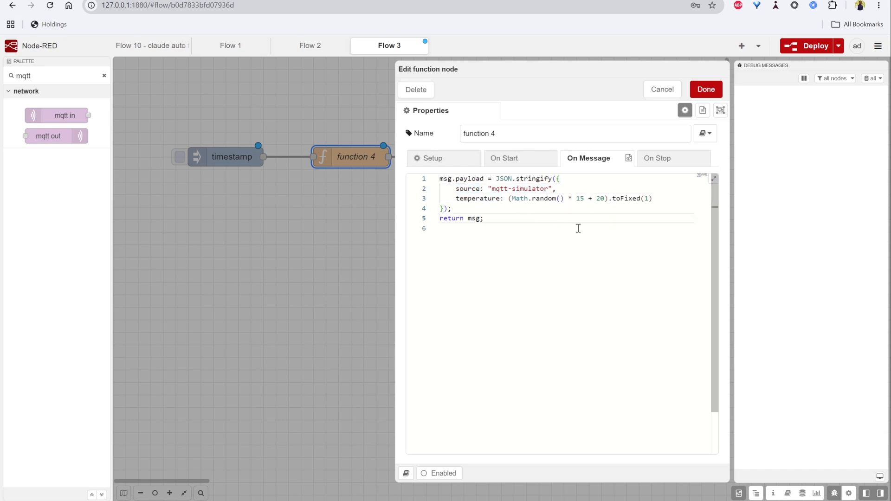
Name the function node "Send Payload" and save its settings
drag(509, 134, 293, 135)
text(Send Payloaf)
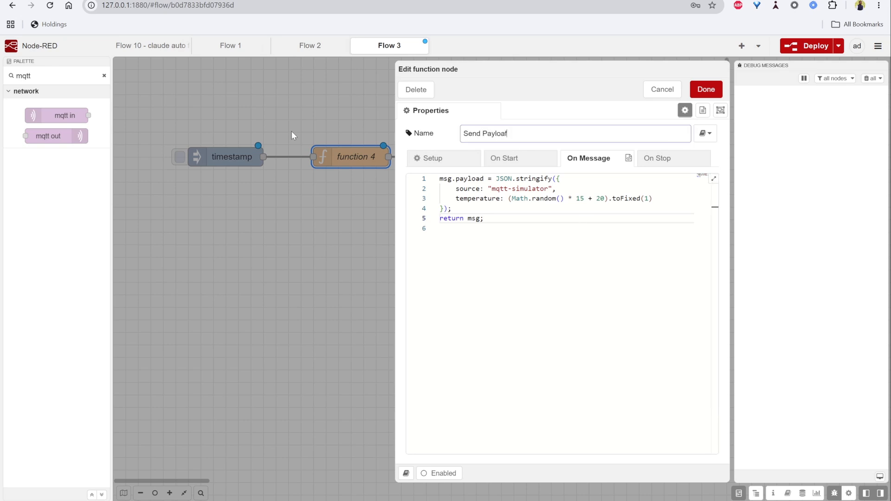
key(BackSpace)
text(d)
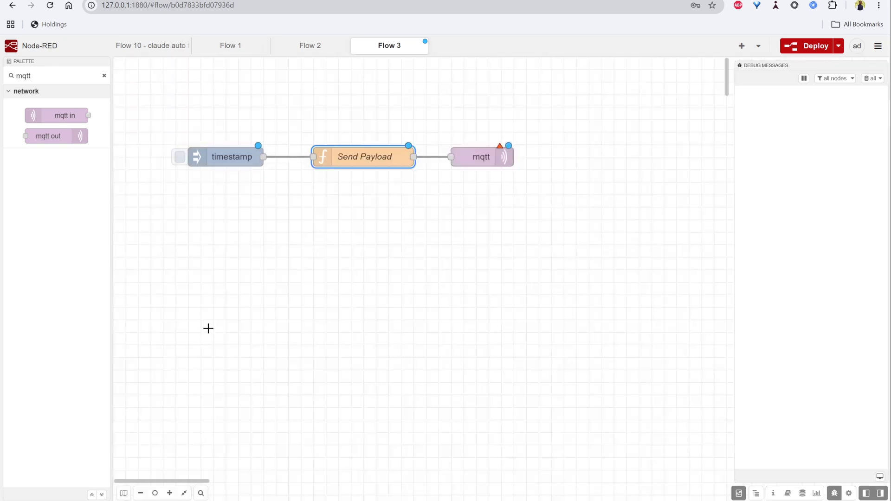
click(270, 293)
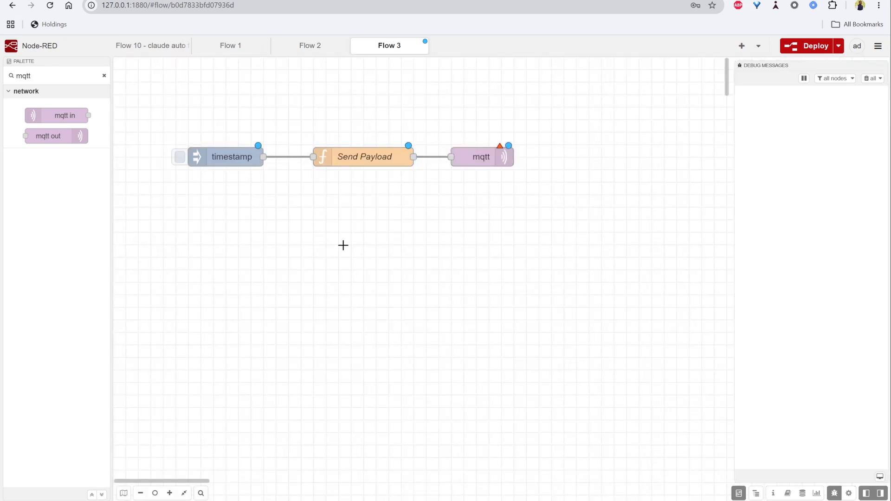
Open the mqtt out node's settings and consult the public broker's ports on the test.mosquitto.org page
double_click(490, 156)
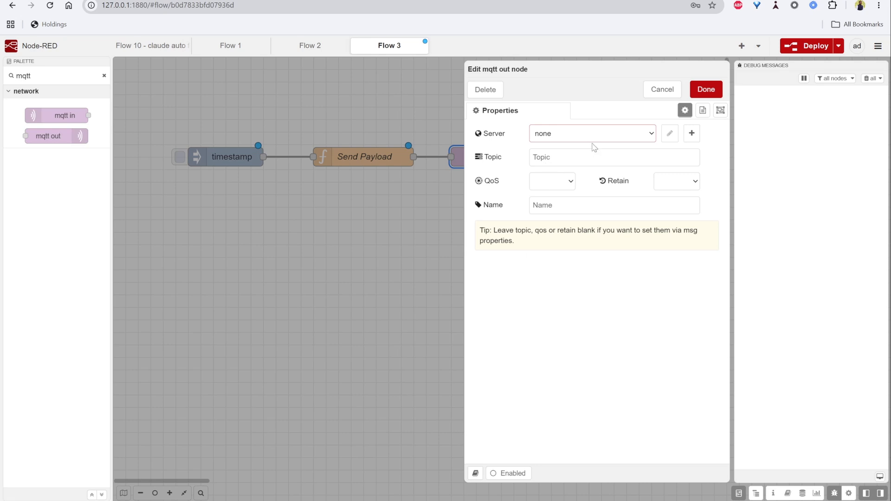
click(567, 140)
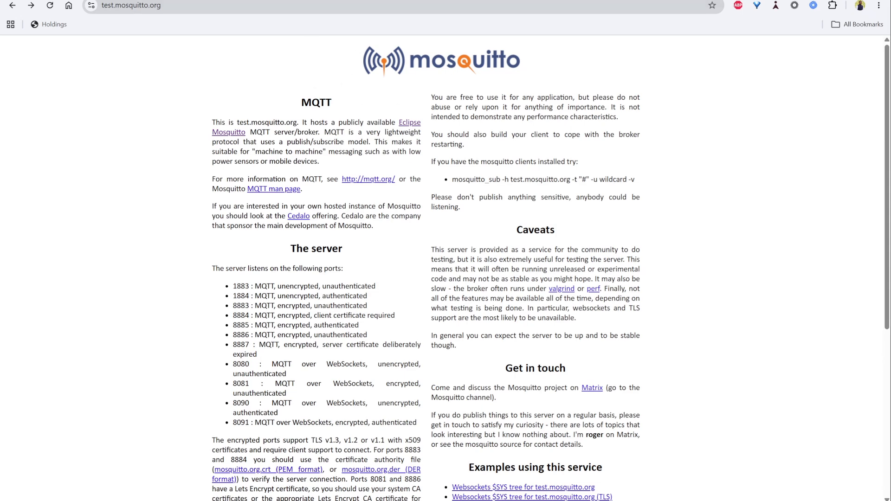
click(242, 1)
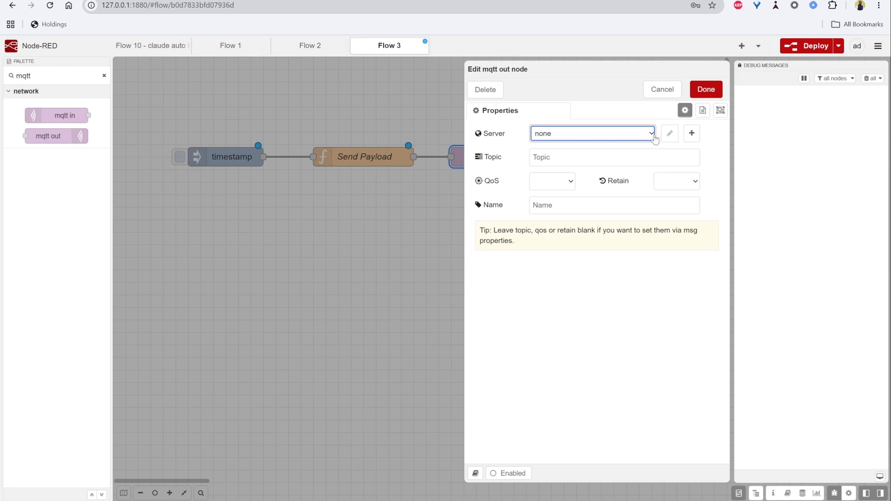
Set the mqtt out node's server to the existing localhost broker and review that broker's connection settings
click(692, 134)
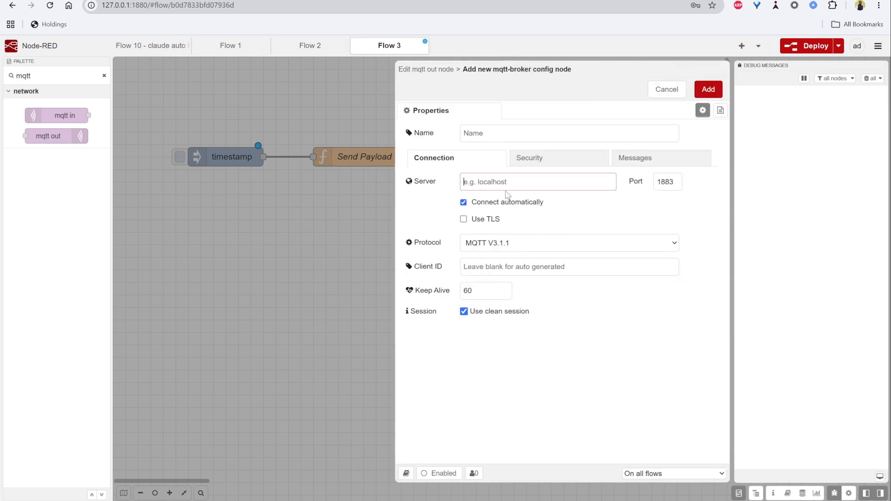
click(667, 90)
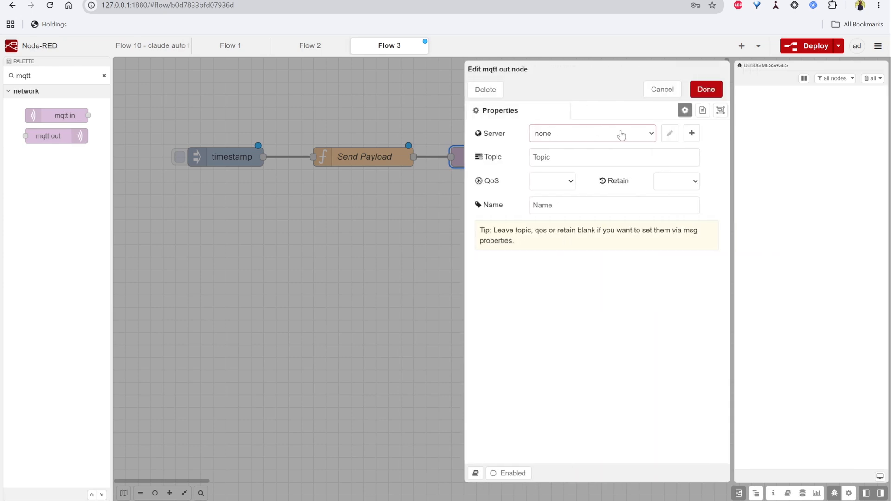
click(621, 134)
click(580, 148)
click(670, 133)
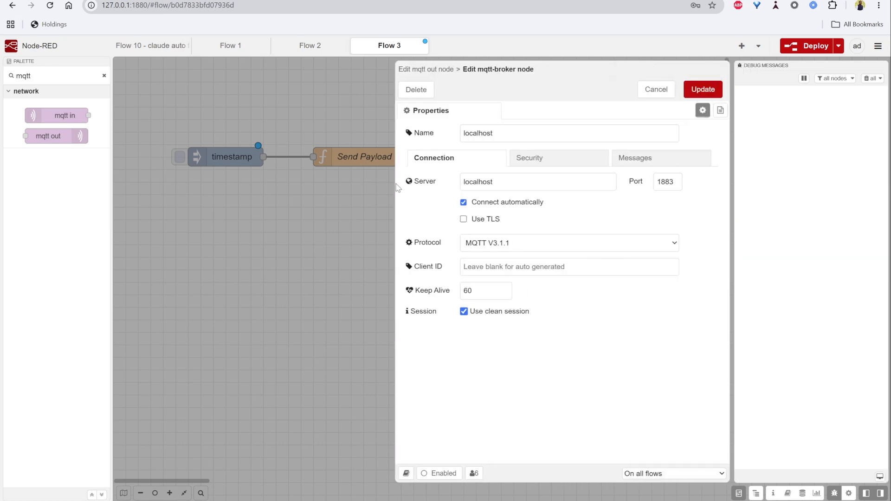
double_click(523, 181)
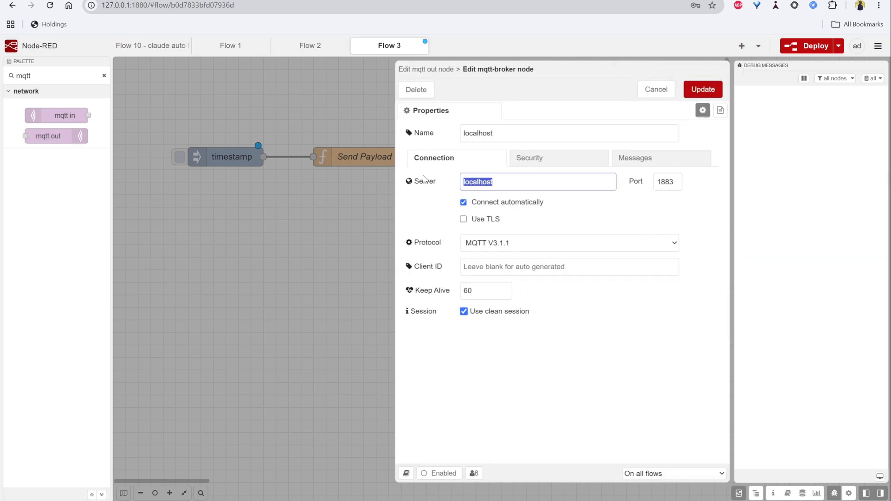
click(596, 206)
double_click(489, 181)
click(603, 210)
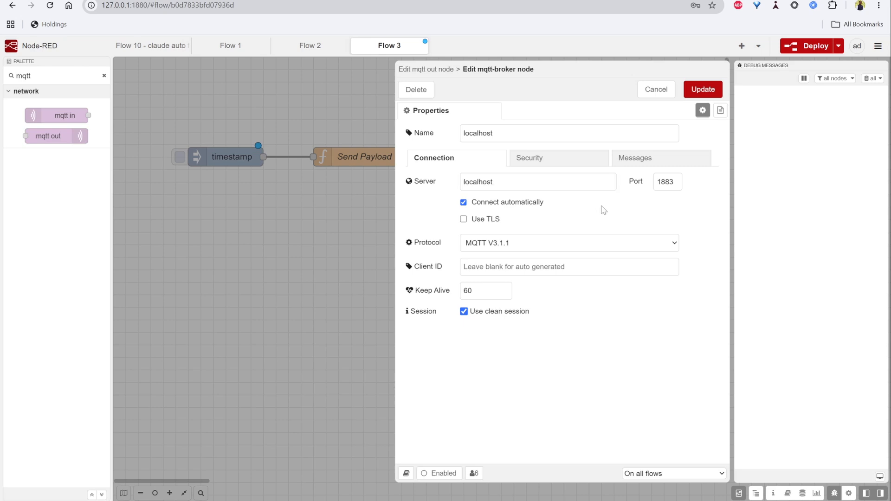
click(703, 89)
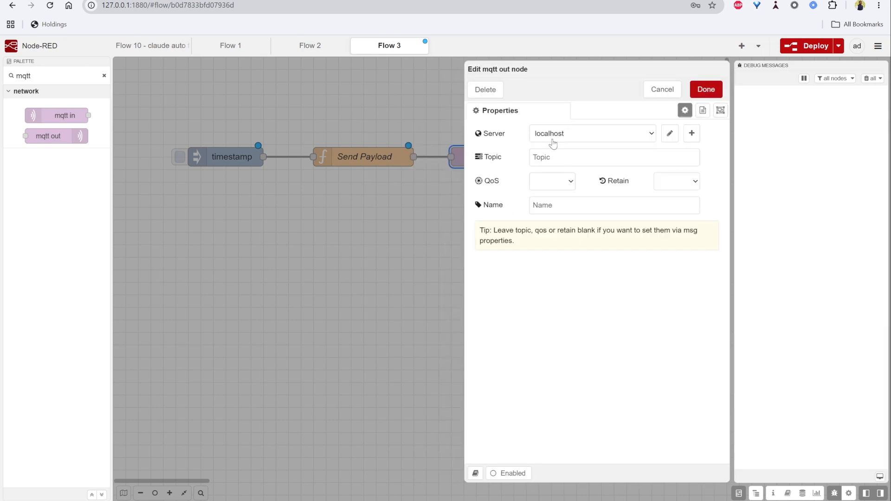
Set the mqtt out node's topic to iotfrontier/demo/sensor with QoS 1 and Retain false, and save the node
click(562, 160)
click(599, 157)
text(iotfrontier/demo/sensor)
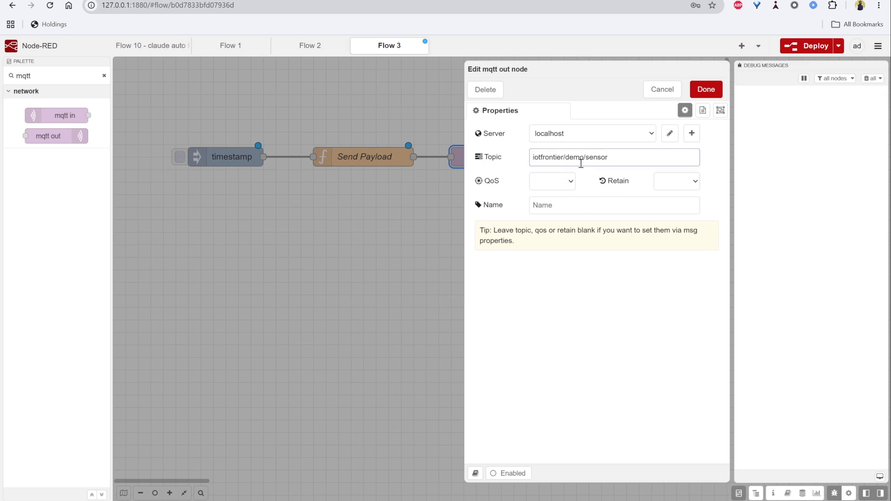
click(559, 182)
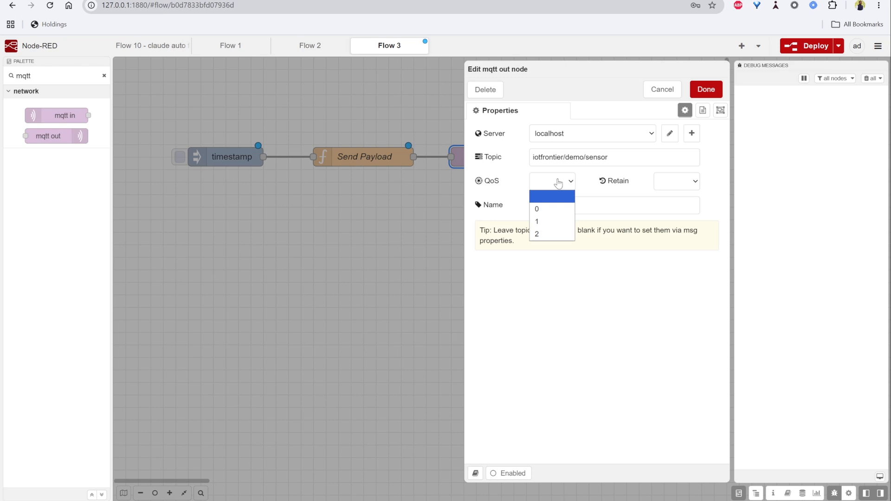
click(547, 221)
click(683, 185)
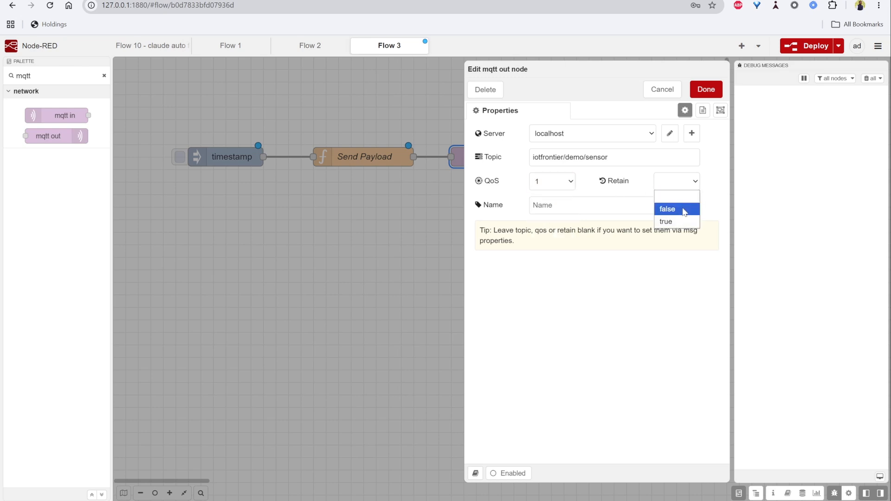
click(683, 210)
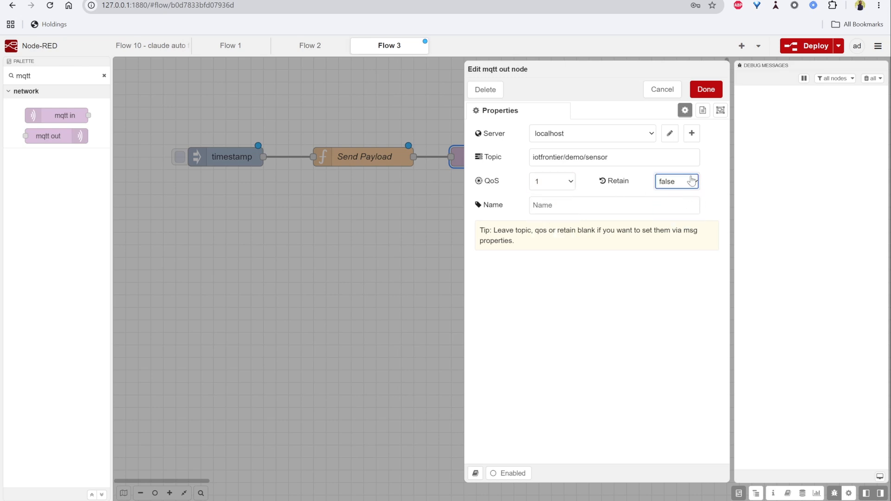
click(706, 90)
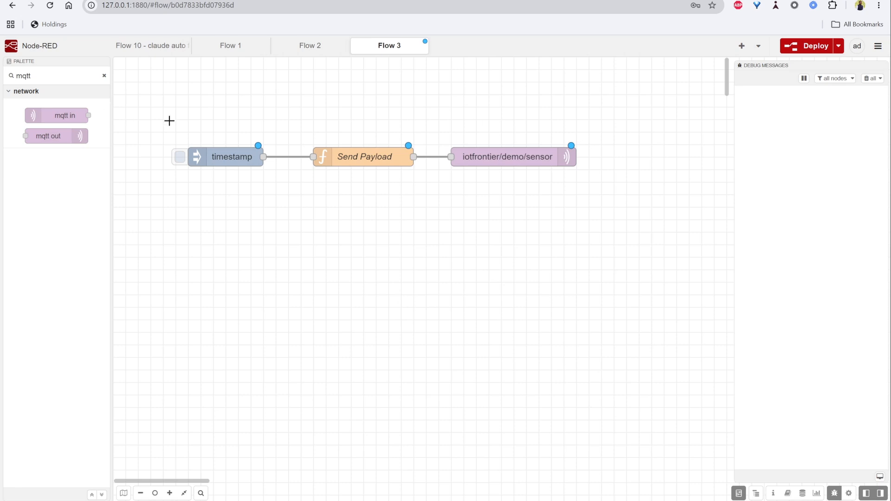
Group the timestamp, Send Payload and iotfrontier/demo/sensor nodes together
drag(157, 103, 606, 217)
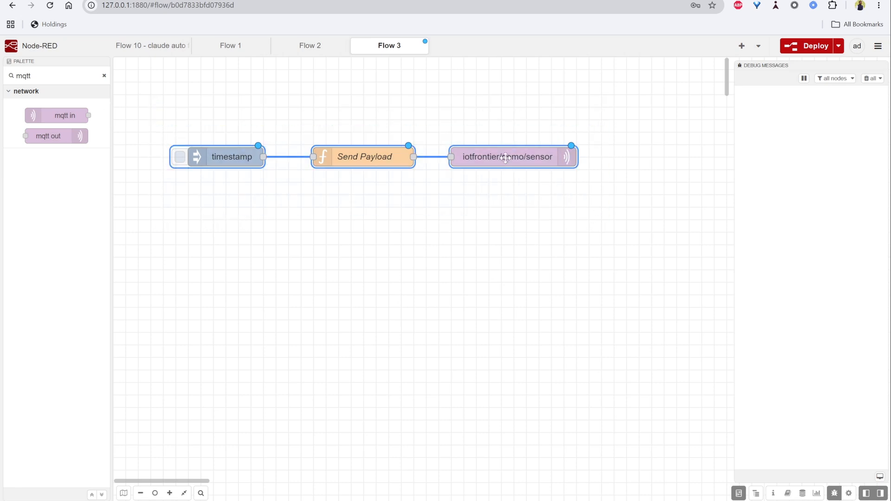
right_click(506, 158)
mouse_move(524, 203)
click(657, 204)
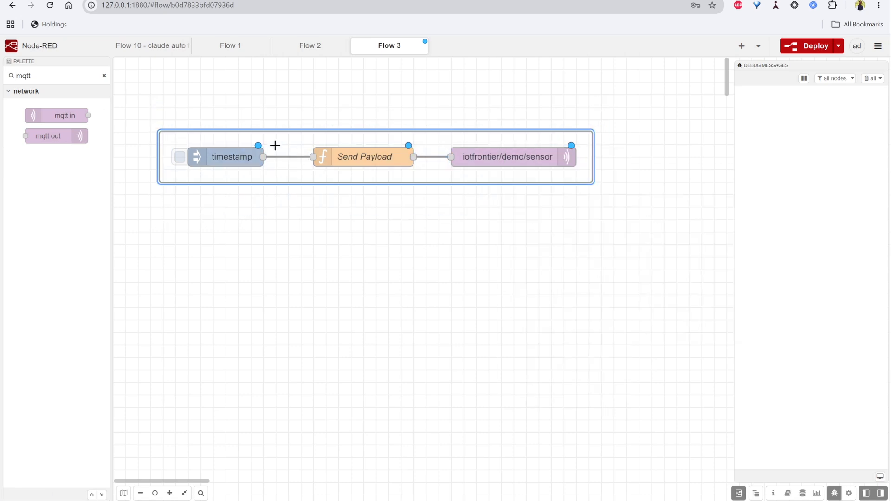
Name the new node group "Sender" and deploy the flow
double_click(235, 135)
click(563, 140)
text(s)
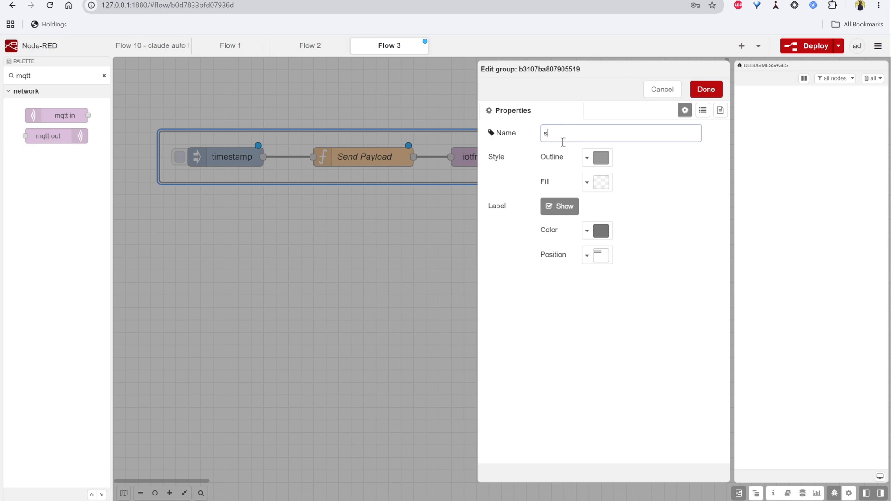
text(ender)
key(Return)
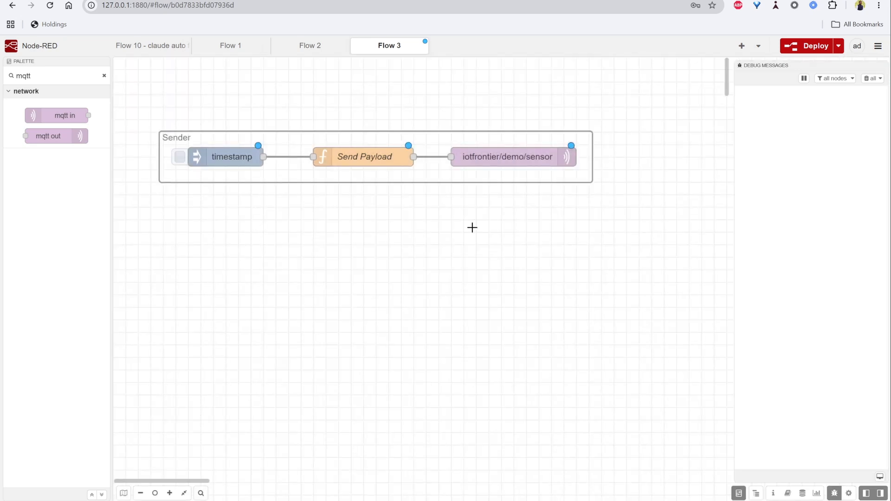
click(815, 47)
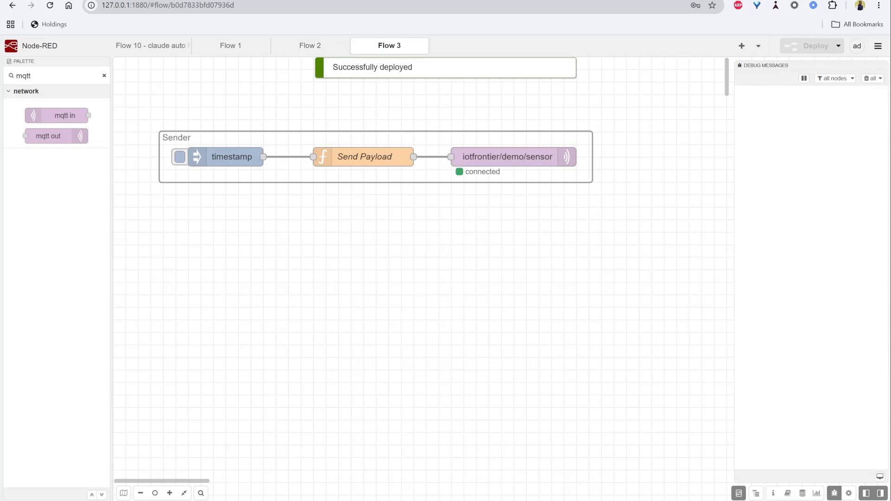
Switch to MQTT Explorer, review the MQTT local broker connection and its subscribed topic, and connect to it
click(411, 499)
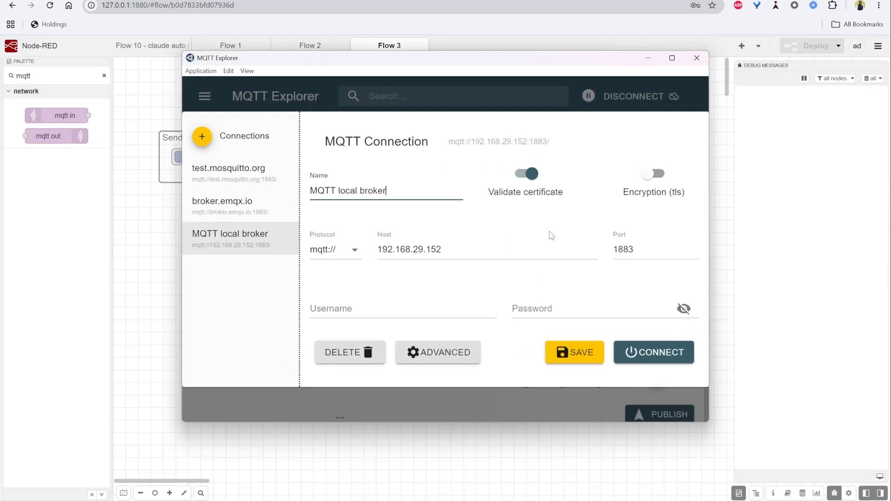
click(243, 243)
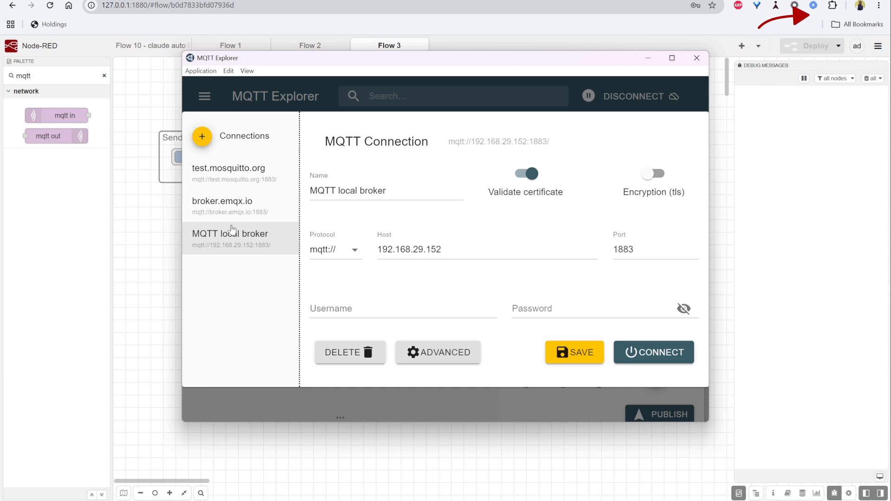
triple_click(428, 194)
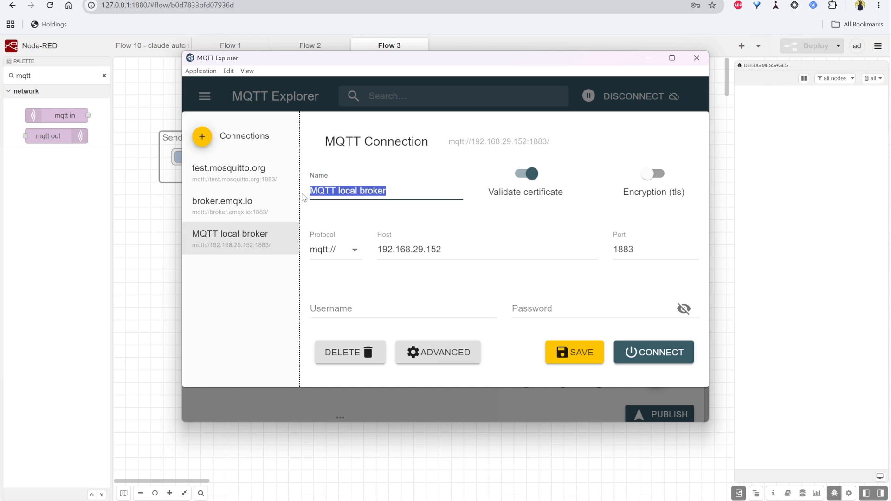
drag(459, 245, 353, 247)
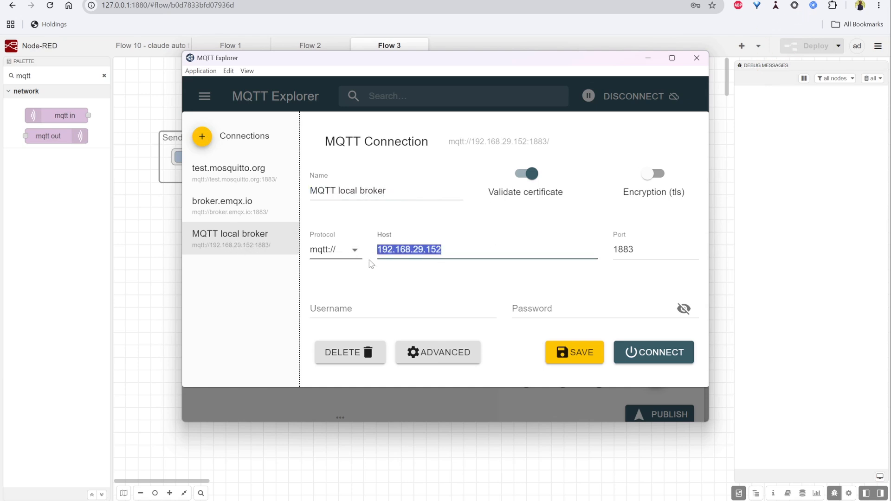
click(442, 353)
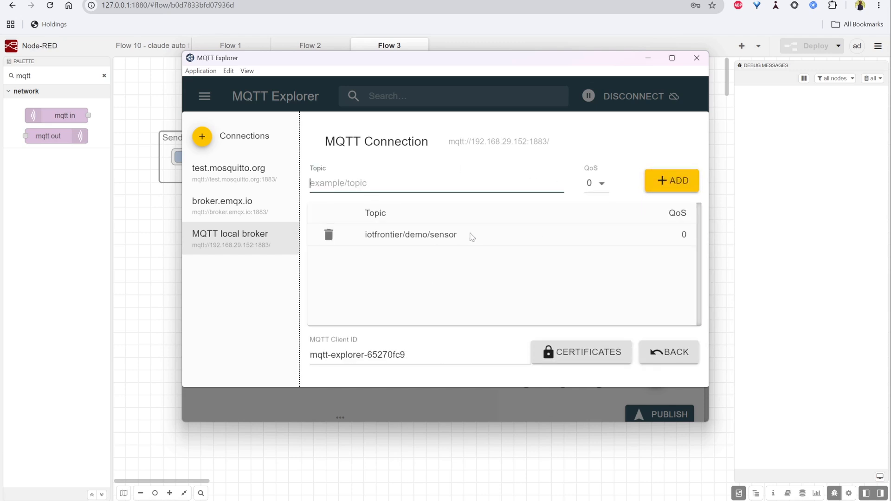
click(678, 354)
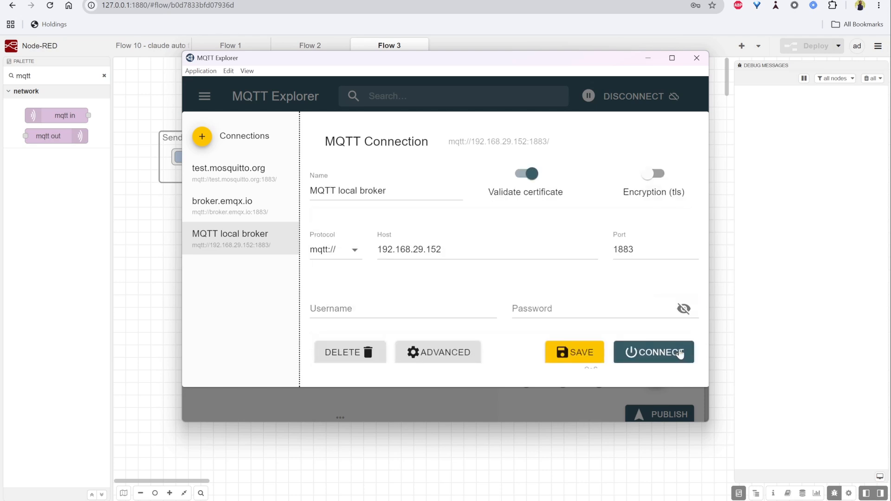
click(670, 357)
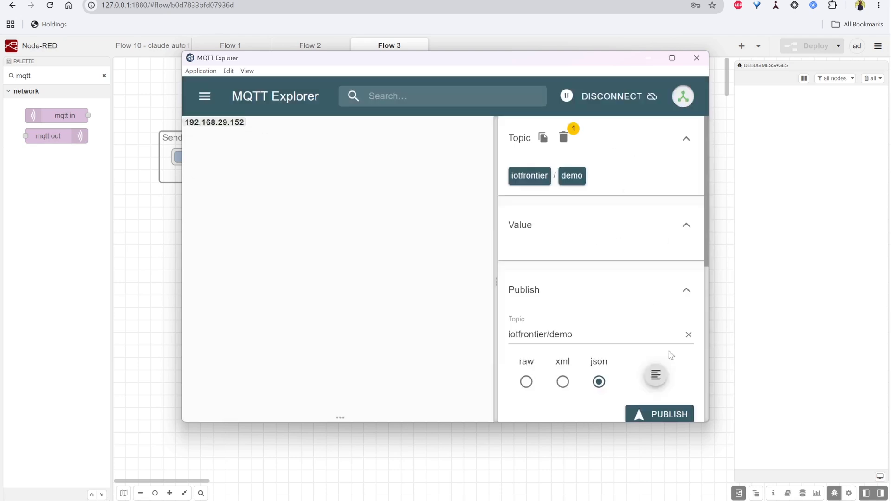
Arrange MQTT Explorer beside Node-RED, trigger the timestamp node and expand the received iotfrontier topic
key(super+Right)
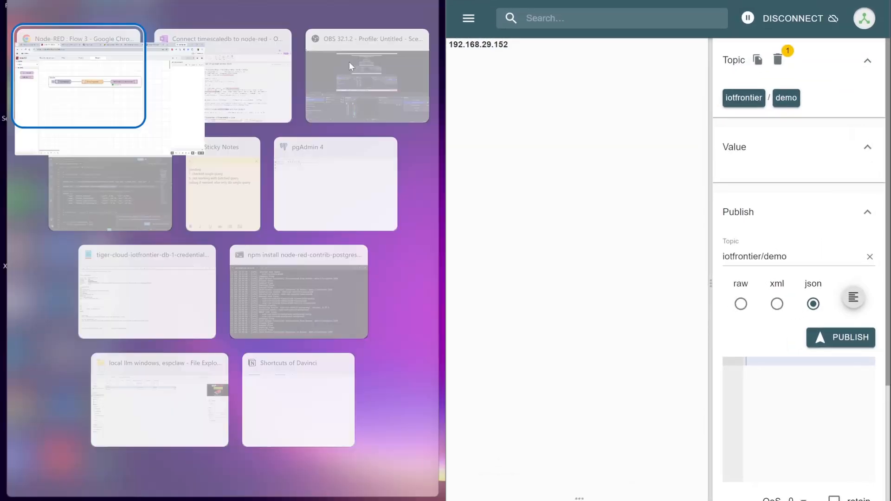
click(103, 70)
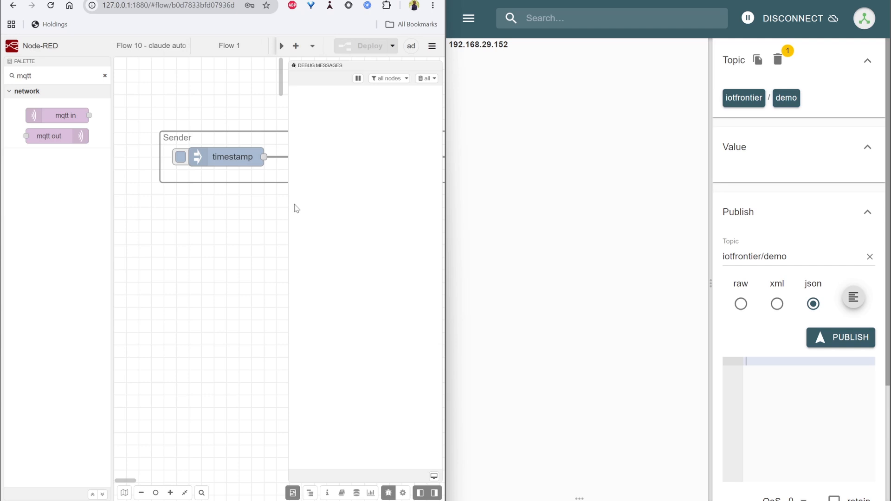
click(166, 261)
click(179, 158)
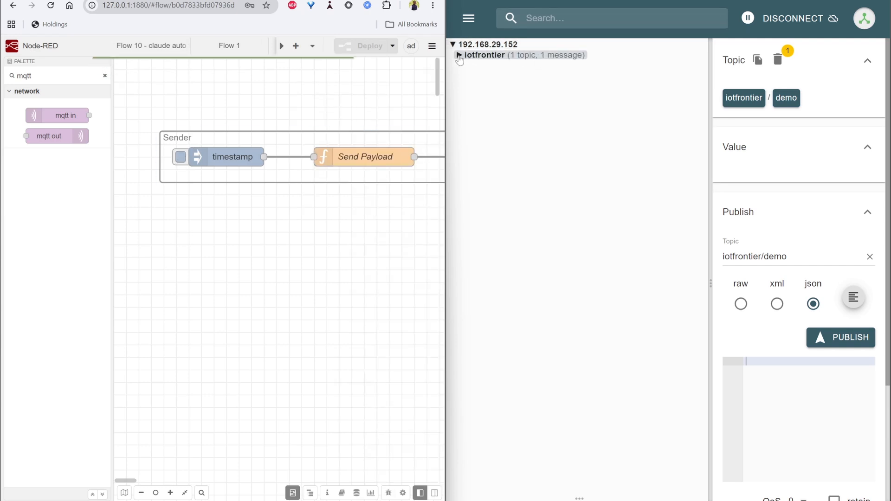
click(480, 57)
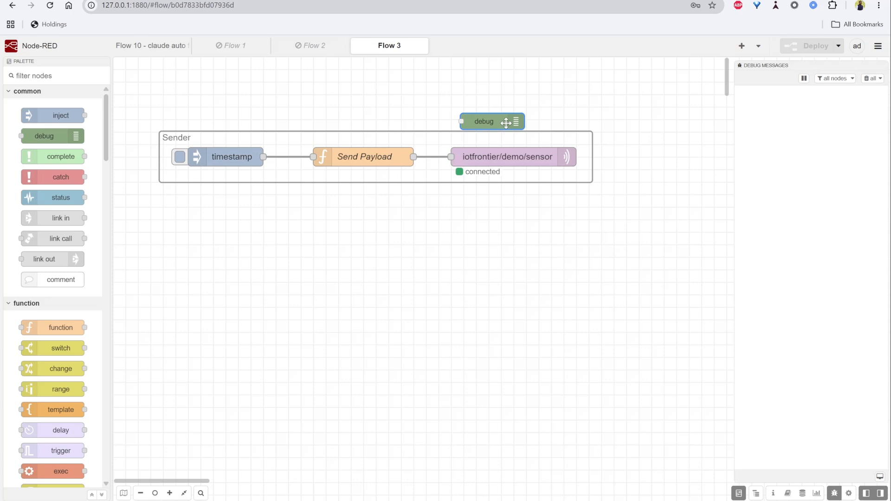
Add a debug node above the mqtt out node, wire it to the Send Payload output and deploy
mouse_move(506, 123)
mouse_down()
mouse_move(495, 130)
mouse_move(505, 131)
mouse_move(497, 142)
mouse_move(510, 106)
mouse_up()
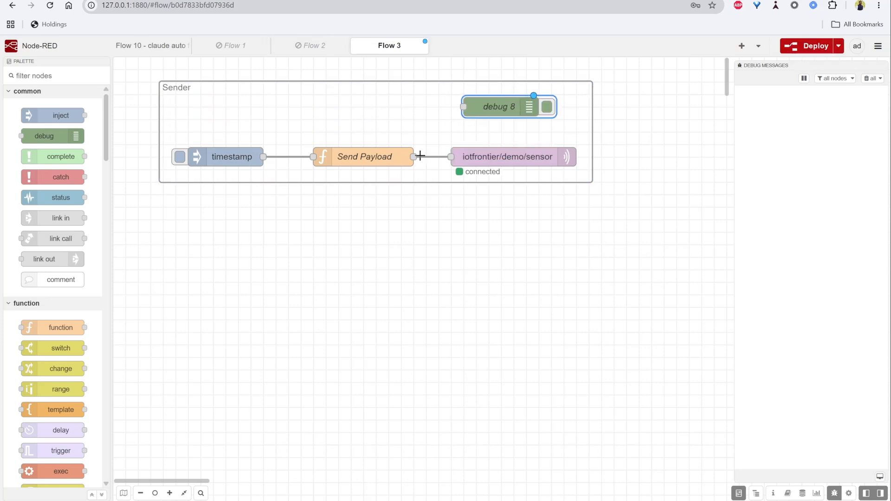
drag(413, 157, 464, 107)
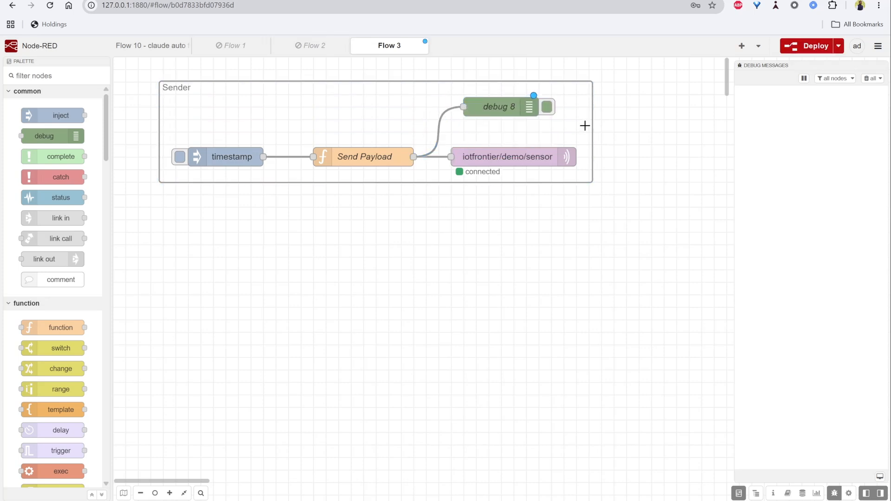
click(807, 42)
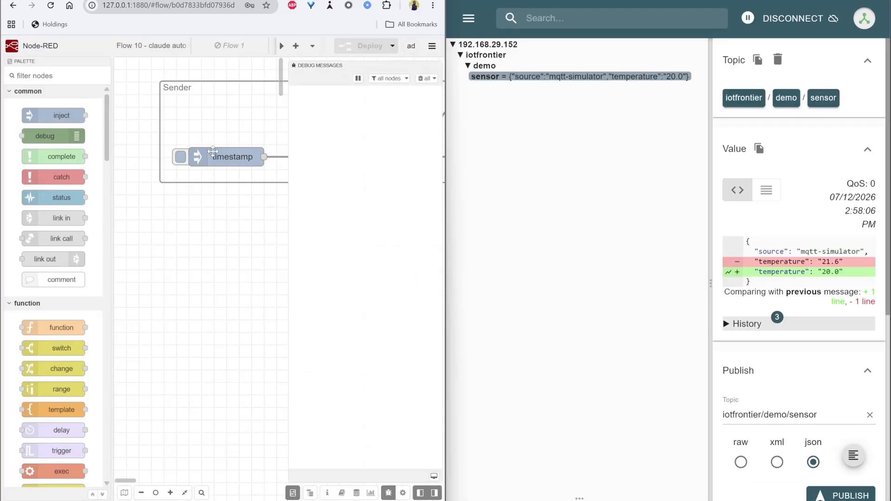
Trigger the timestamp node to compare the debug output with MQTT Explorer, and return to the full-size Node-RED window
click(179, 161)
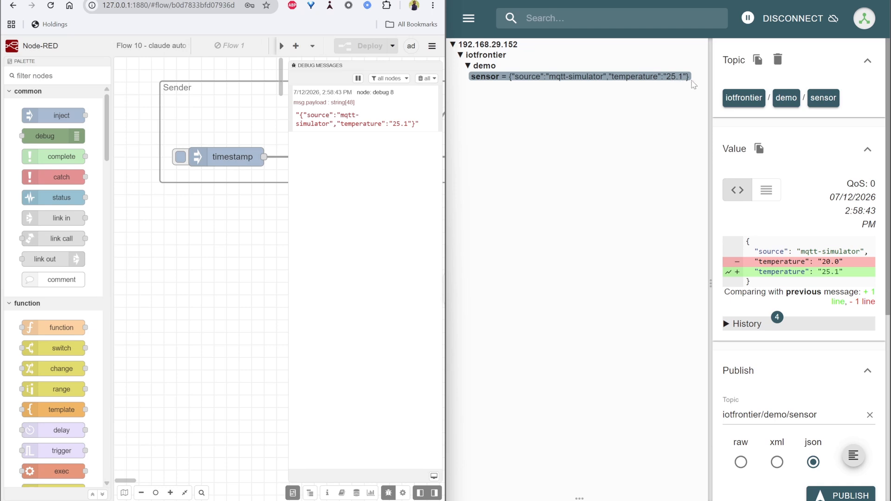
click(408, 1)
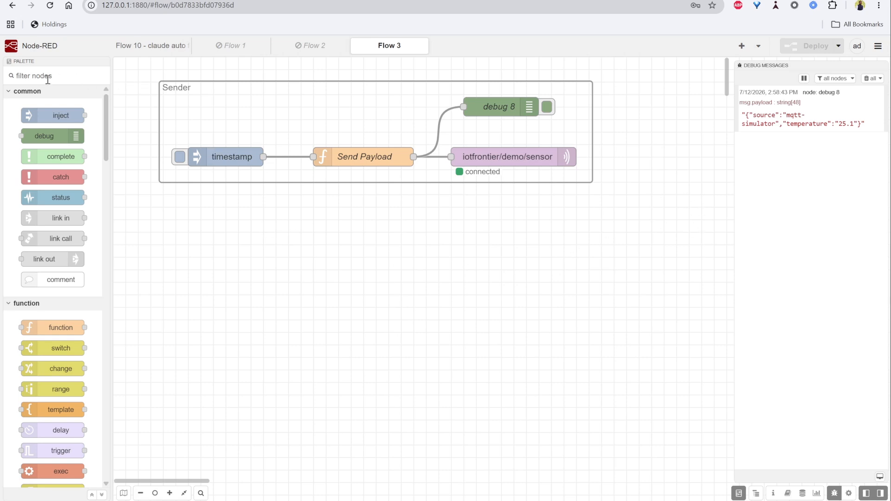
Add an mqtt in node and a function node in a row below the Sender group
click(69, 74)
text(mqtt)
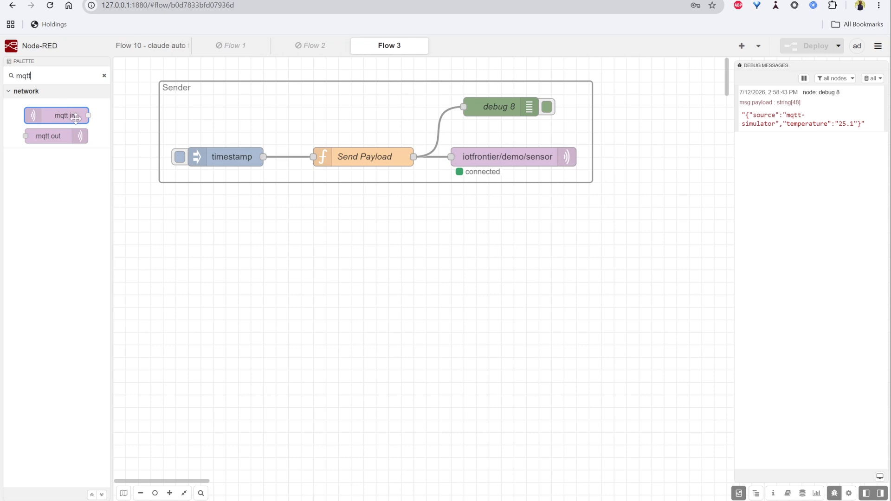
drag(75, 118, 246, 278)
click(104, 75)
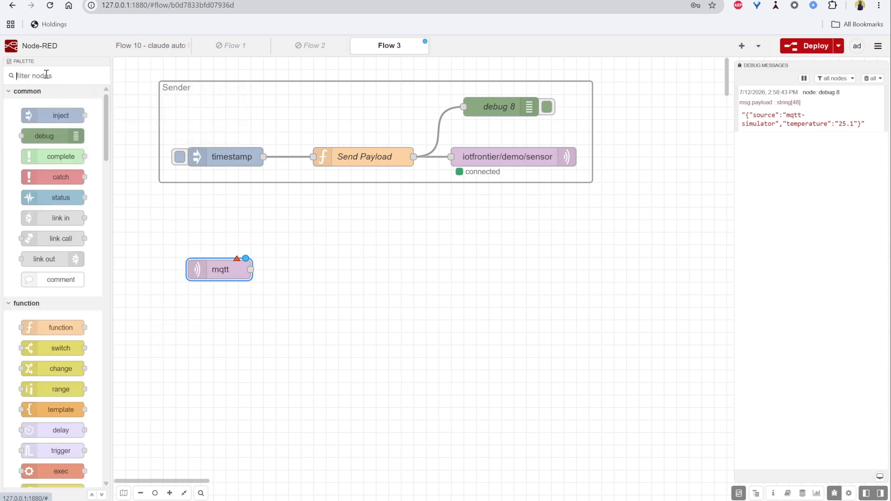
click(45, 74)
text(func)
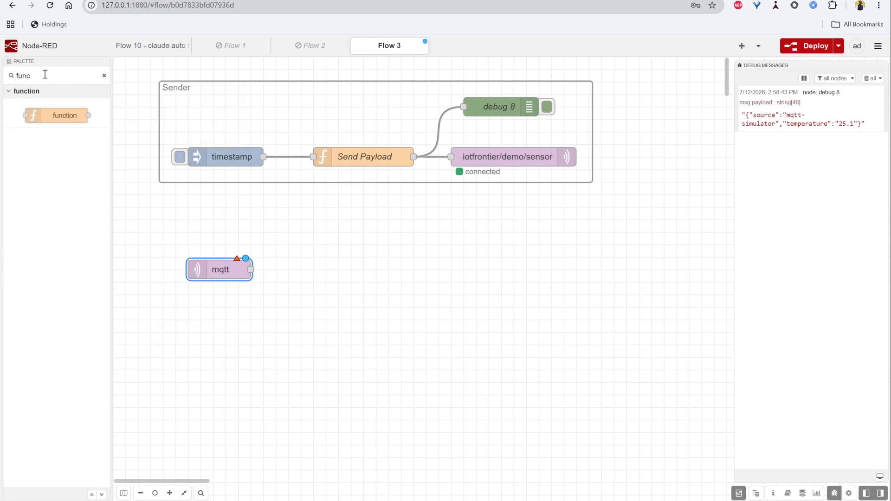
drag(55, 115, 349, 268)
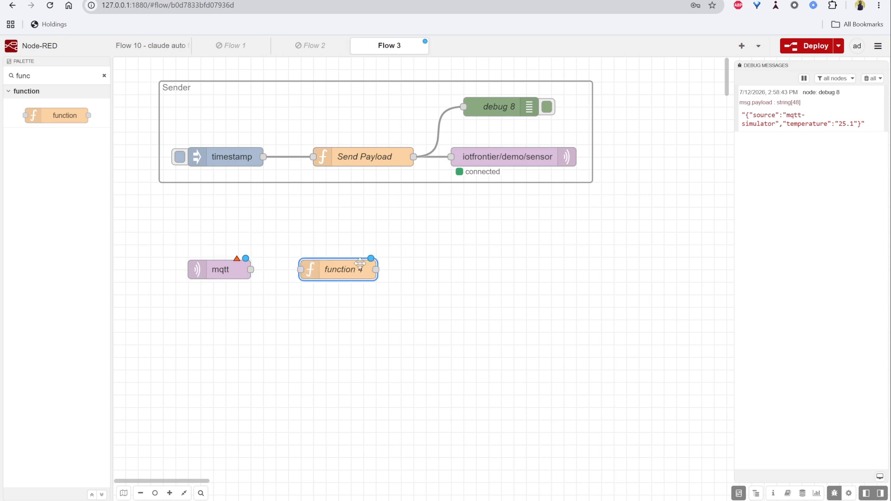
click(103, 77)
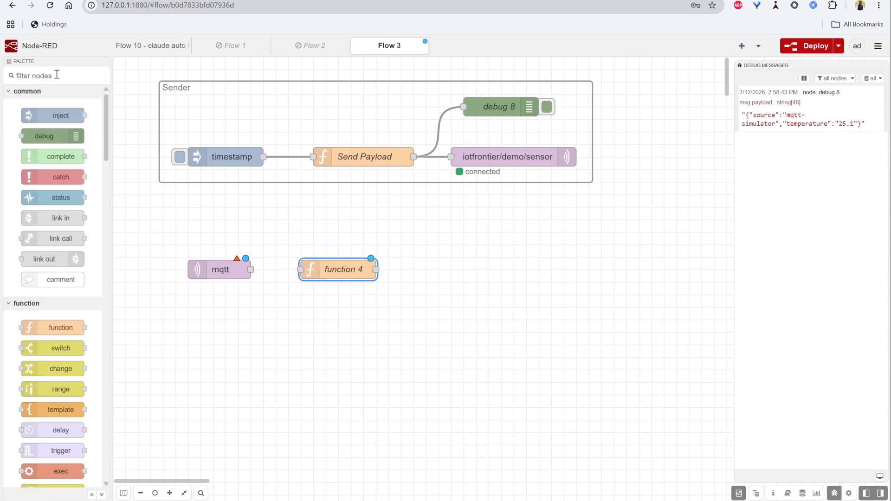
Add a postgresql node after the new function node and wire mqtt in to function to postgresql
click(57, 74)
text(pos)
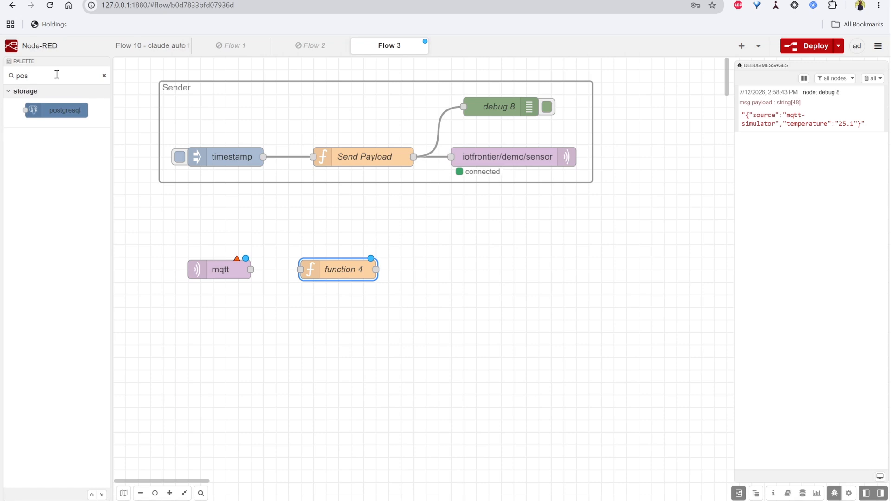
mouse_move(64, 112)
mouse_down()
mouse_move(485, 212)
mouse_move(488, 272)
mouse_up()
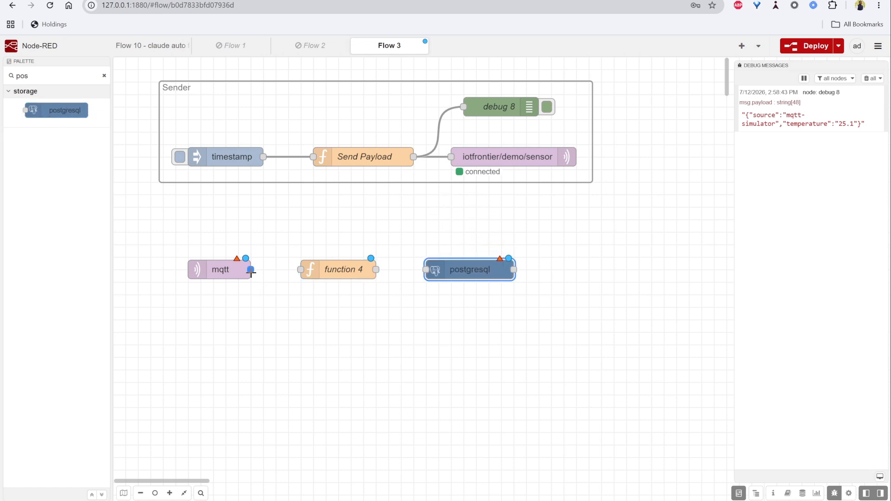
drag(251, 269, 300, 270)
drag(377, 270, 426, 270)
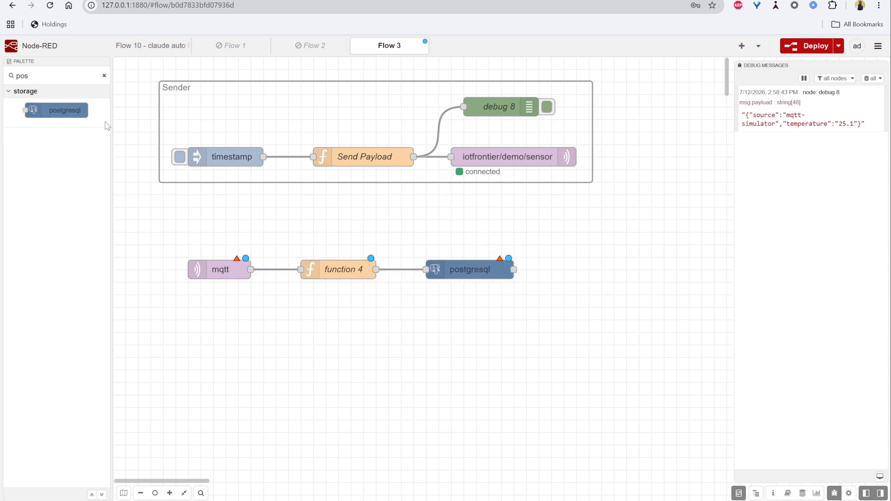
Add a debug node after the postgresql node and wire the postgresql output to it
click(104, 75)
drag(44, 136, 622, 270)
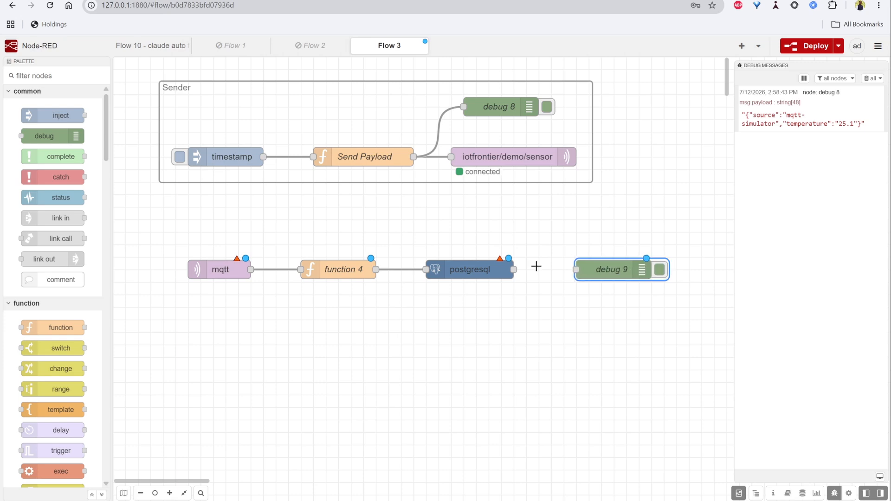
drag(514, 270, 577, 269)
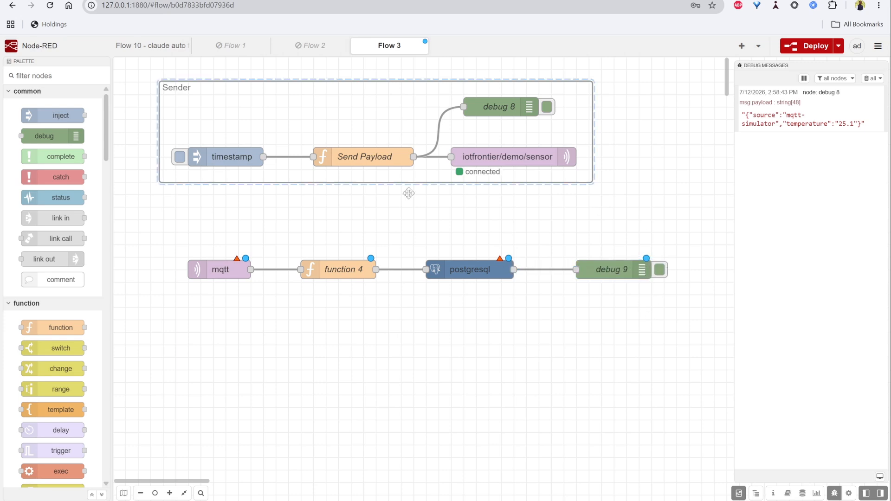
Set the mqtt in node's server to localhost and its topic to iotfrontier/demo/sensor
click(234, 274)
double_click(227, 274)
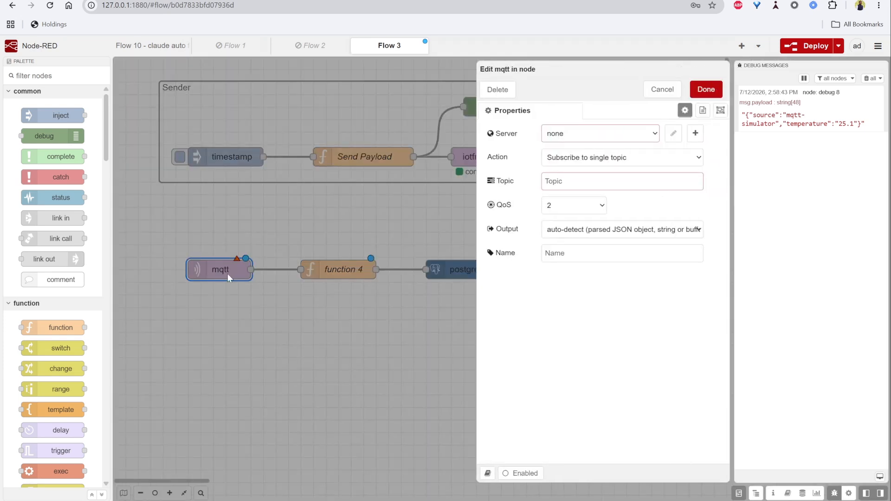
click(637, 138)
click(586, 149)
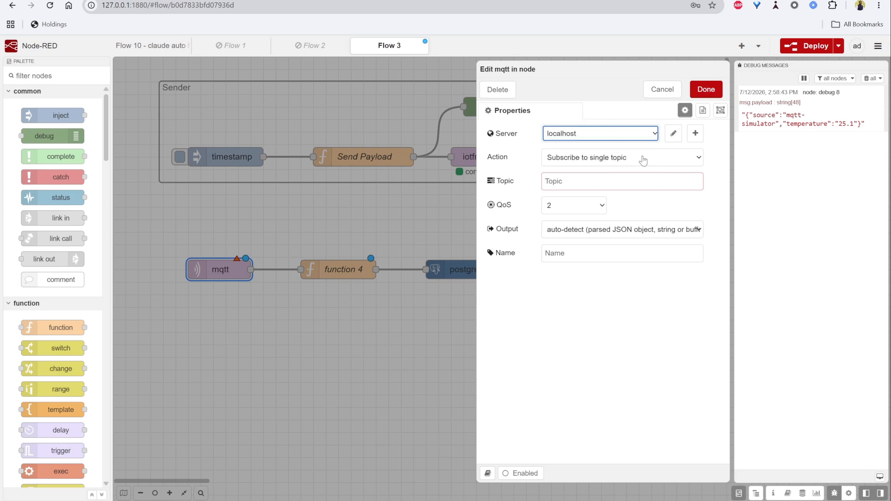
click(570, 180)
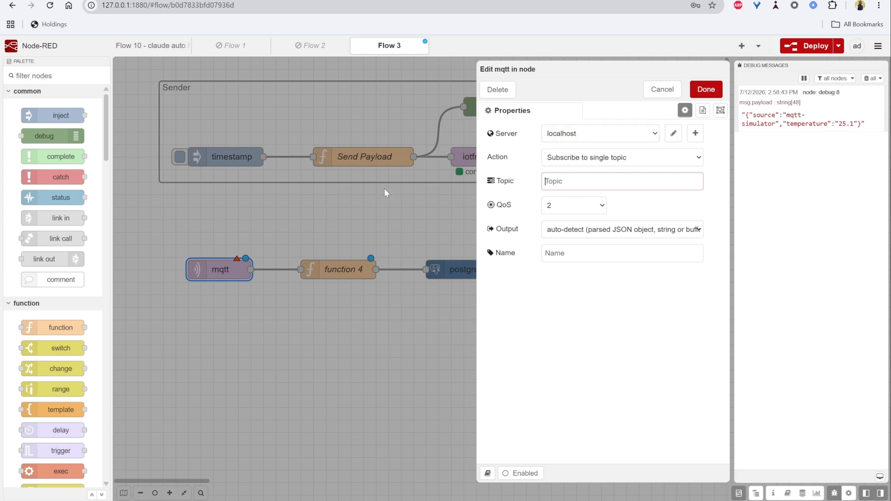
text(iotfrontier/demo/sensor)
Set the mqtt in node's QoS to 1 and its output to a parsed JSON object, and save the node
click(569, 205)
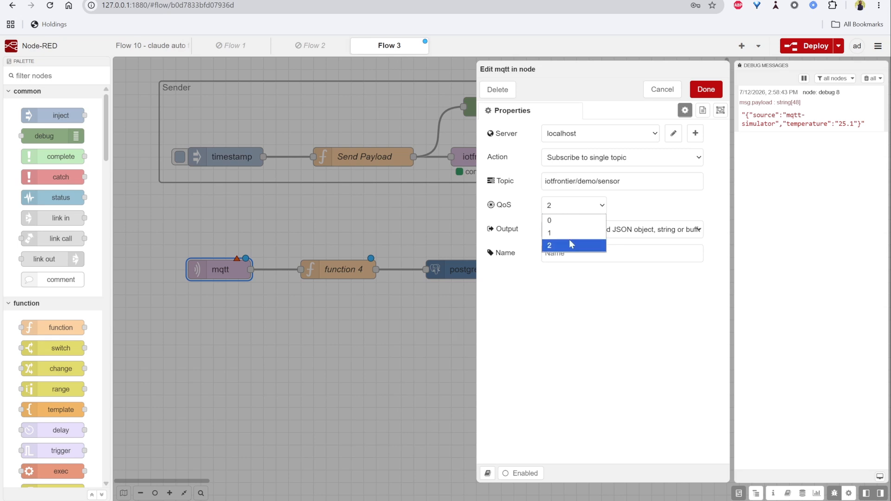
click(571, 233)
click(637, 235)
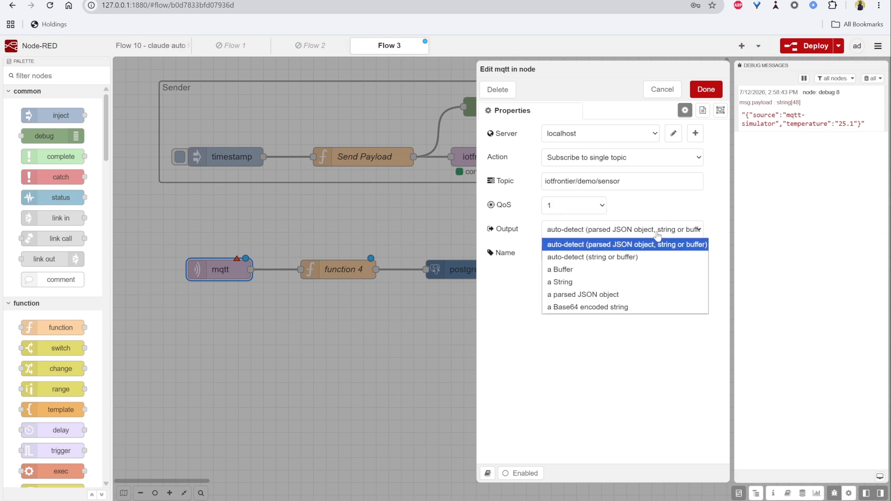
click(604, 295)
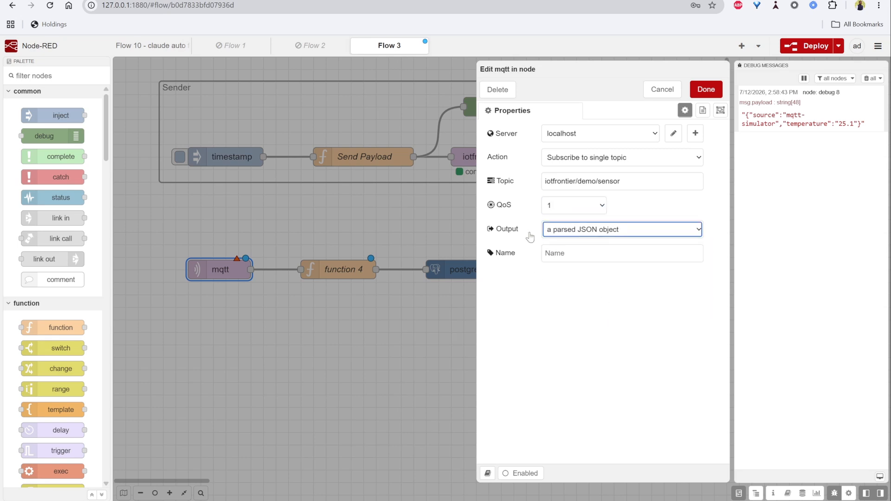
click(635, 231)
click(585, 297)
click(707, 90)
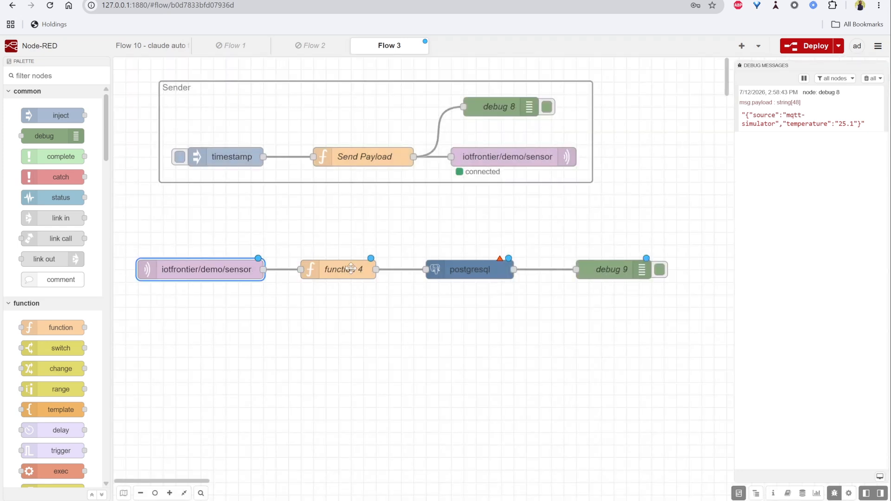
Replace the function 4 code with "const ev = msg.payload; msg.params = [ev.source, ev.temperature]; return msg;"
double_click(351, 268)
key(ctrl+a)
text(const ev = msg.payload; msg.params = [ev.source, ev.temperature]; return msg;)
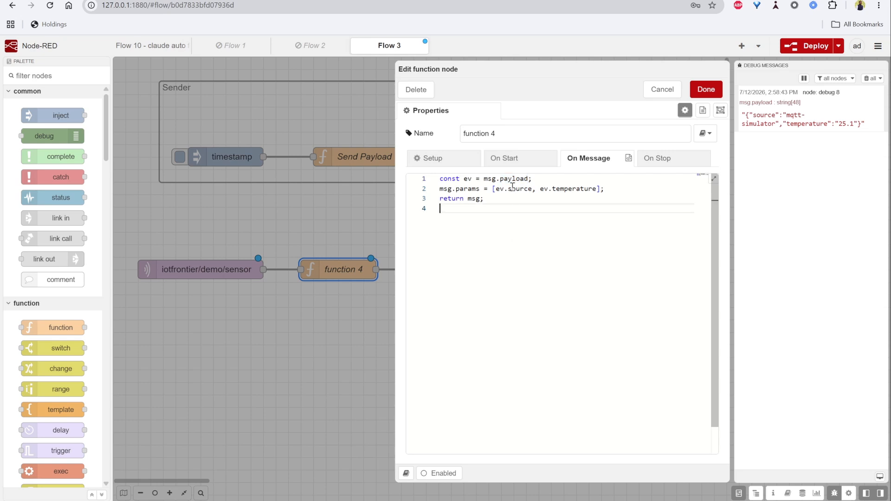
Review the msg.params assignment and its source and temperature fields in the function code, and save the node
double_click(467, 189)
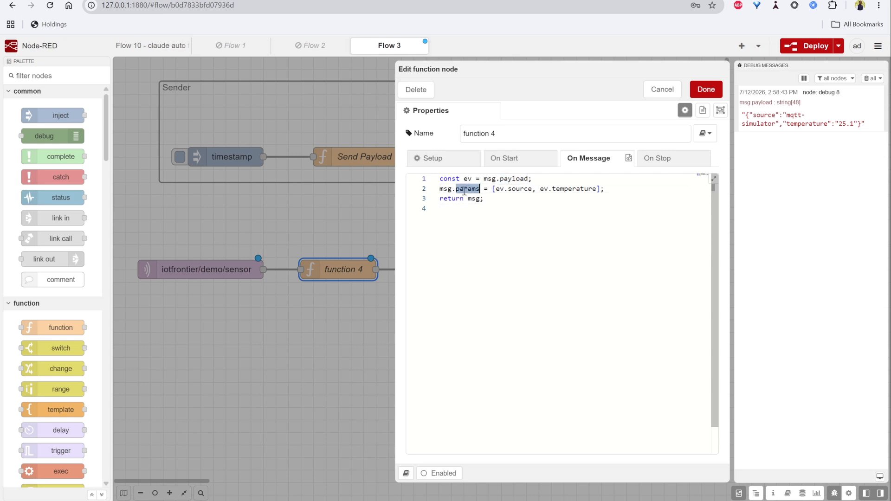
double_click(449, 189)
double_click(466, 189)
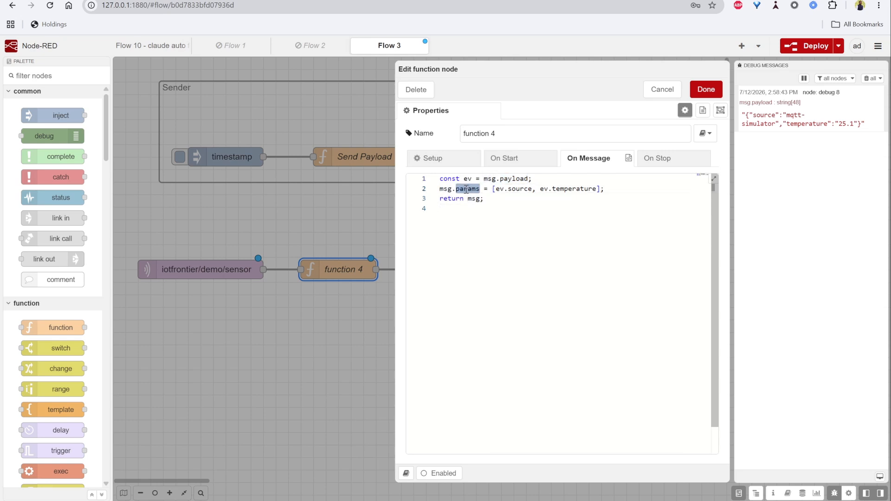
click(528, 202)
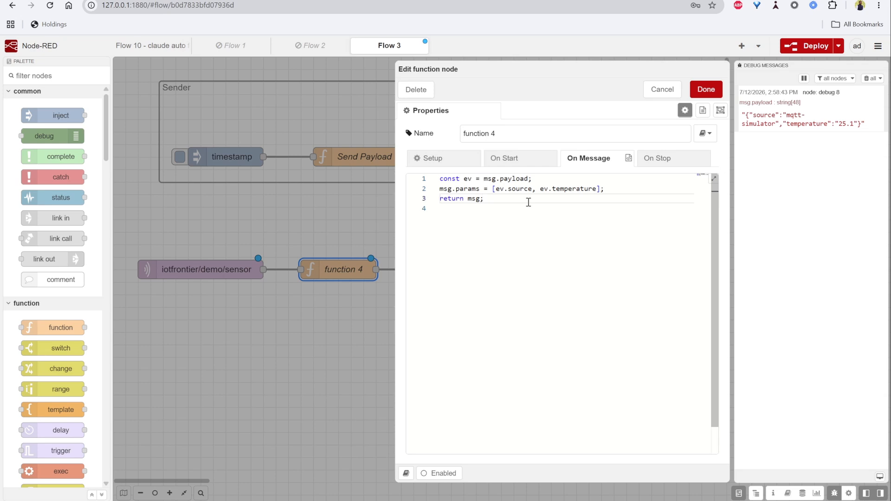
key(Down)
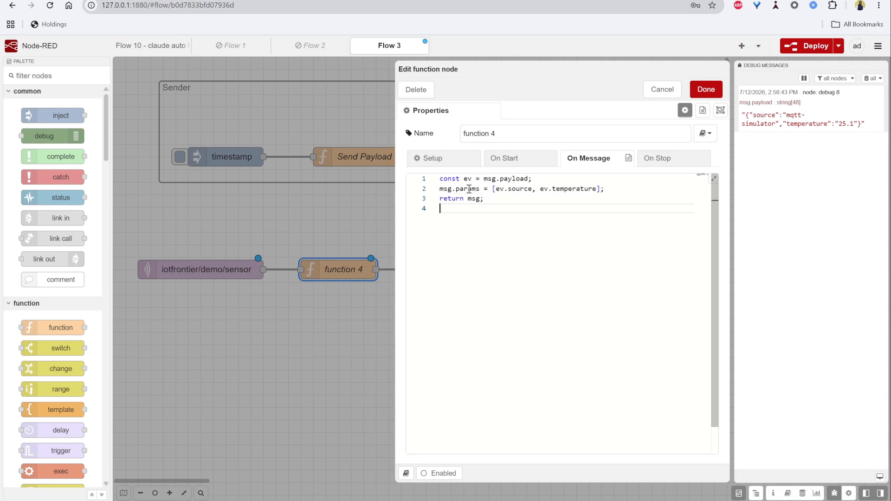
double_click(469, 190)
key(Down)
key(Down)
click(505, 189)
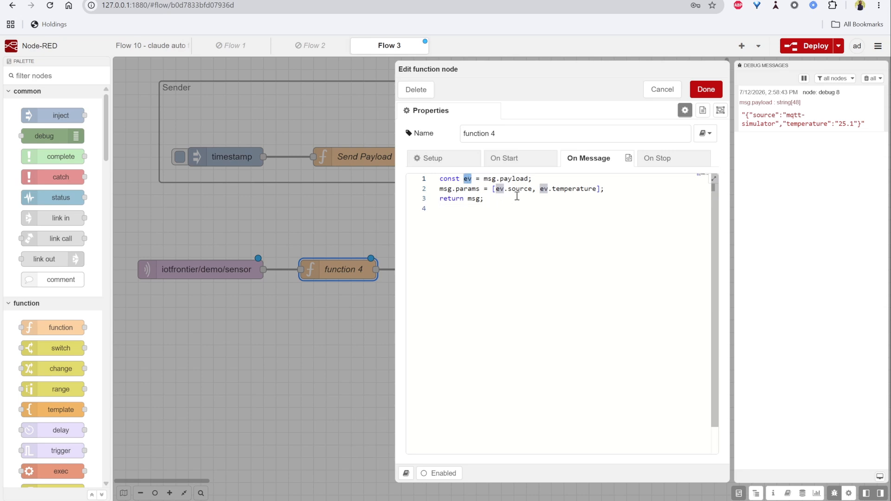
double_click(520, 189)
double_click(575, 189)
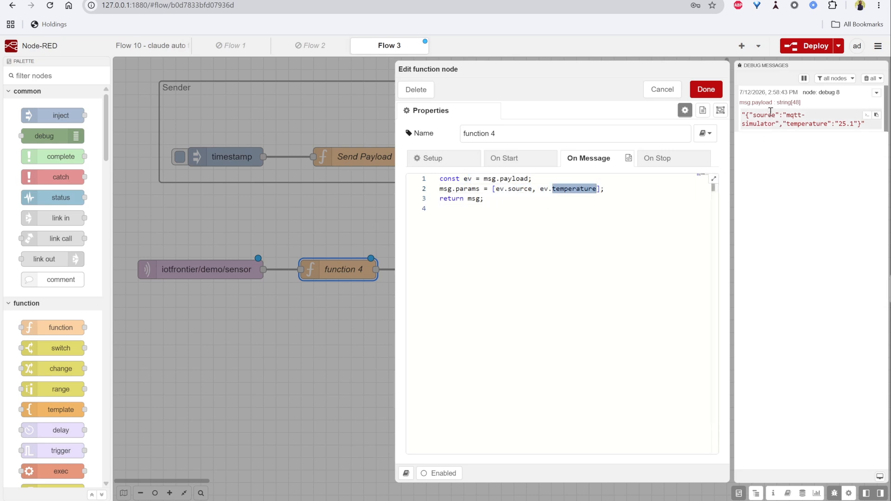
key(Down)
key(Down)
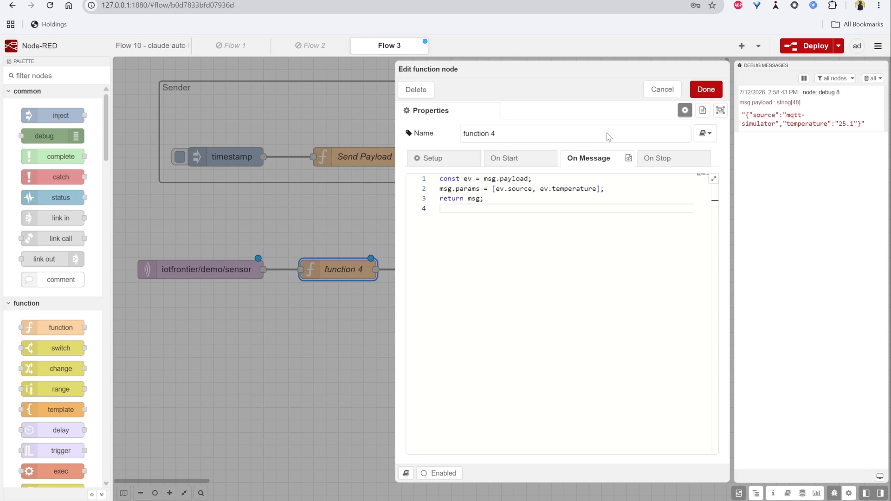
double_click(472, 198)
click(707, 89)
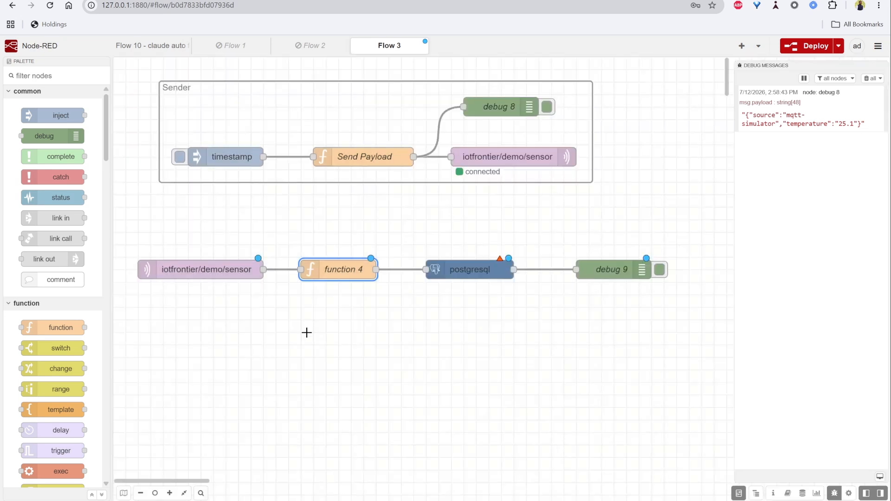
Replace the postgresql node's query with "INSERT INTO sensor_data (time, source, temperature) VALUES (NOW(), $1, $2)"
click(309, 332)
double_click(479, 270)
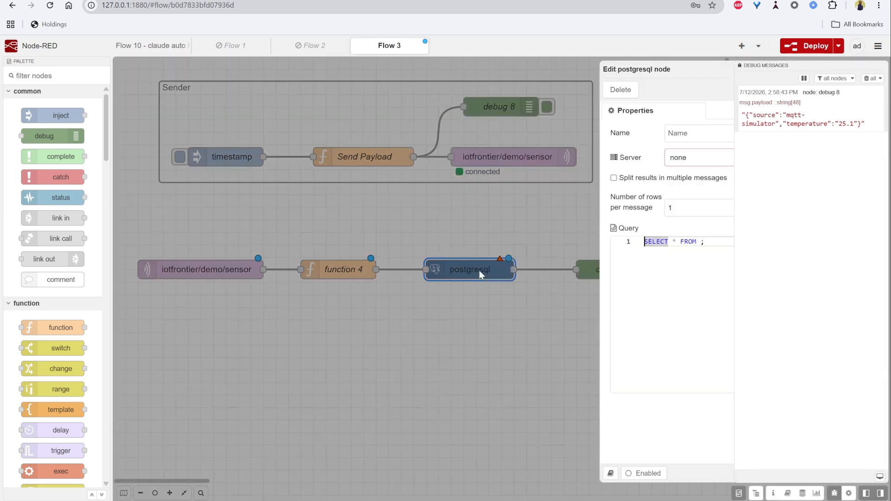
click(553, 291)
key(ctrl+a)
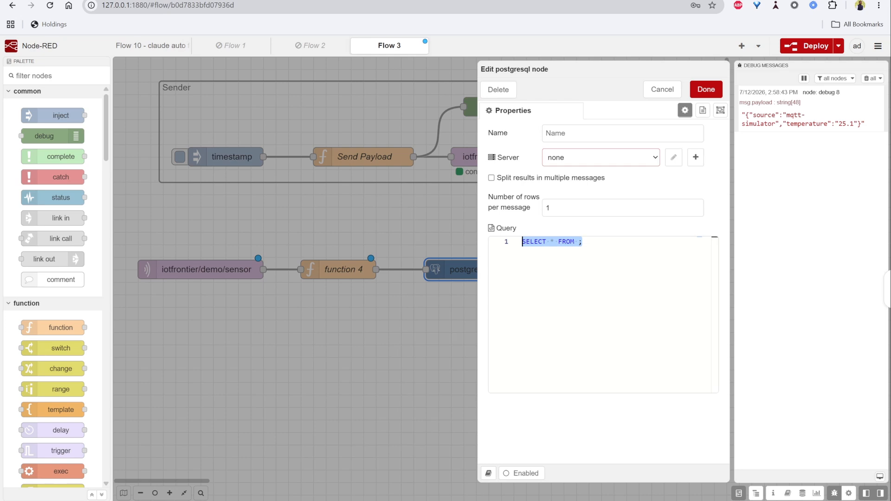
key(alt+Tab)
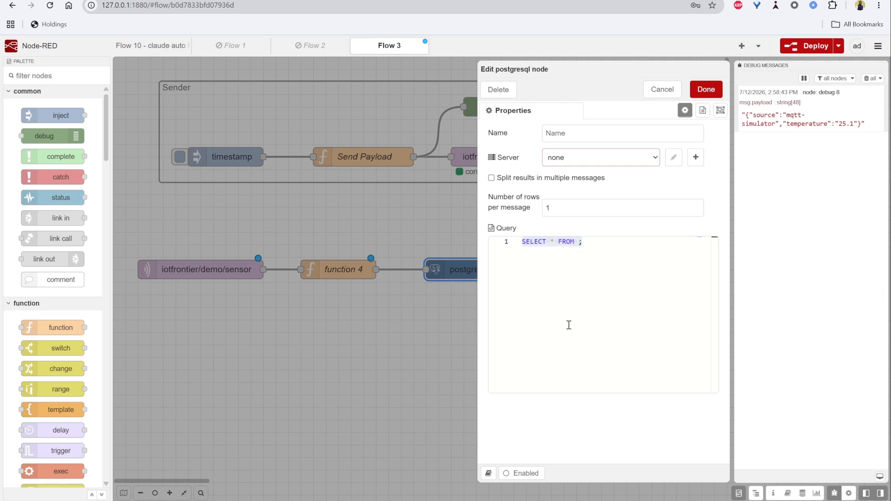
click(569, 285)
key(ctrl+a)
key(ctrl+v)
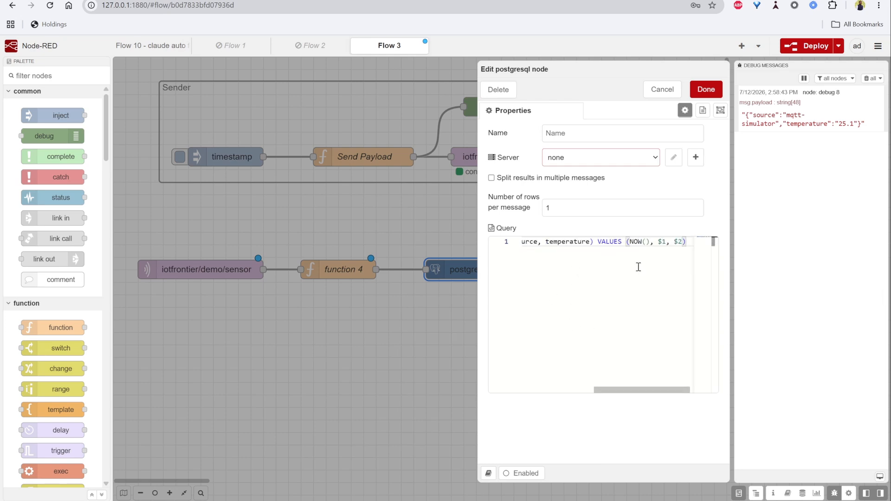
Examine the insert query's table name, column list, NOW() value and the $1 and $2 parameters
drag(660, 391, 587, 390)
click(592, 242)
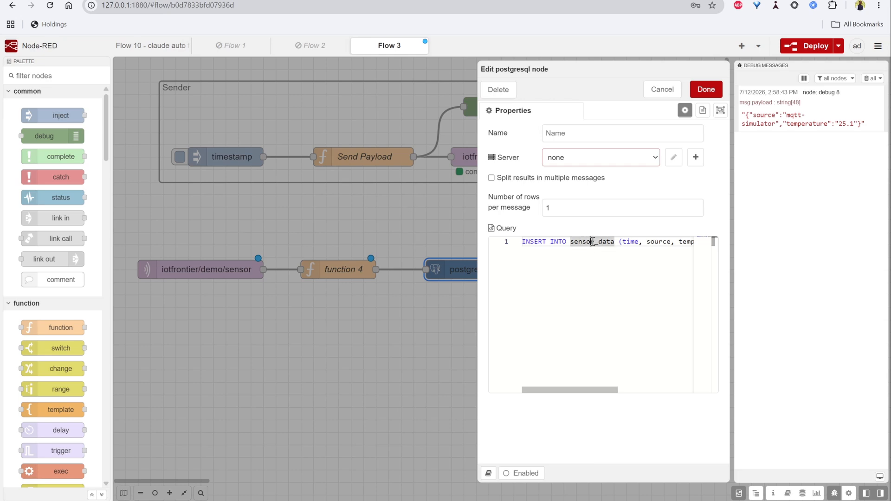
click(564, 258)
mouse_move(582, 246)
mouse_down()
mouse_move(613, 257)
mouse_move(587, 237)
mouse_up()
drag(655, 391, 588, 391)
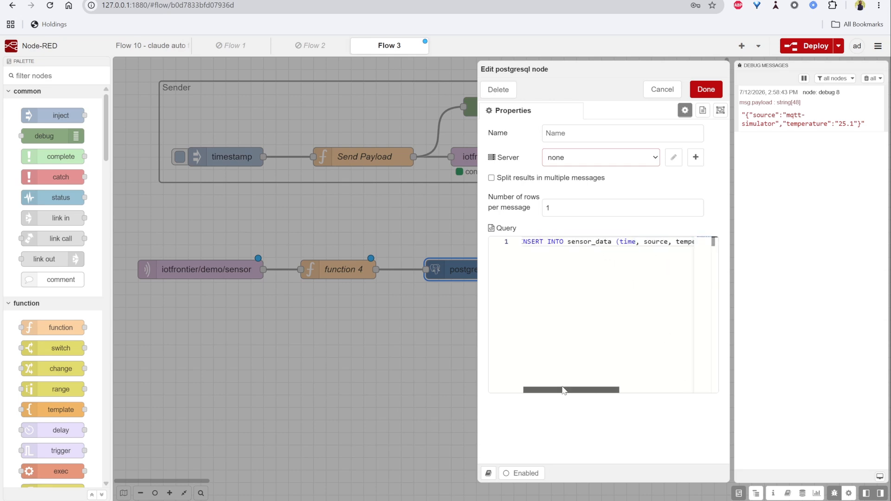
double_click(586, 242)
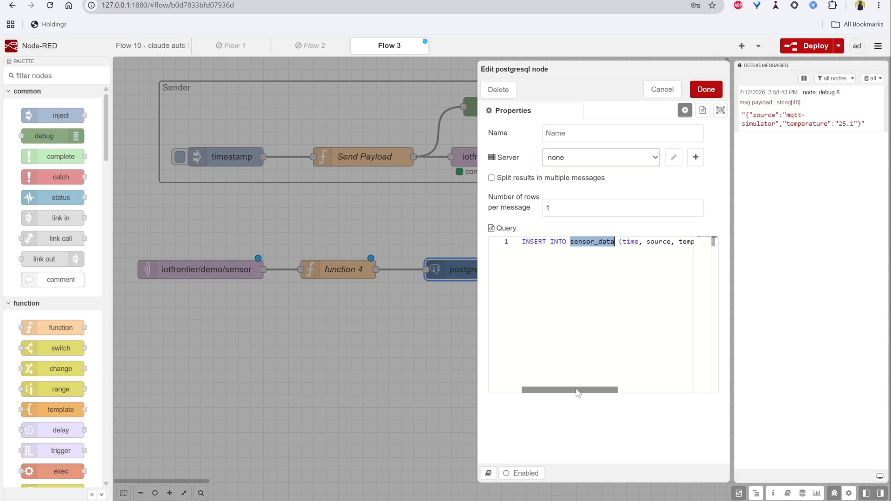
drag(577, 391, 659, 390)
double_click(609, 242)
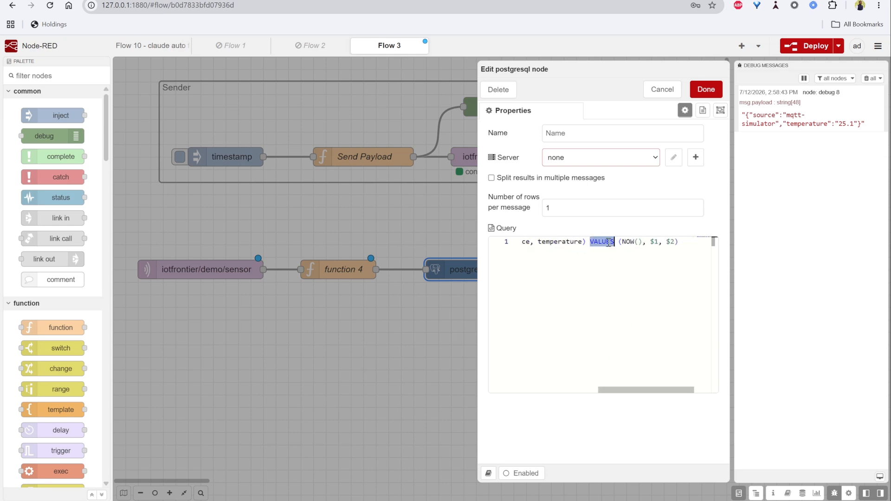
click(632, 243)
double_click(656, 242)
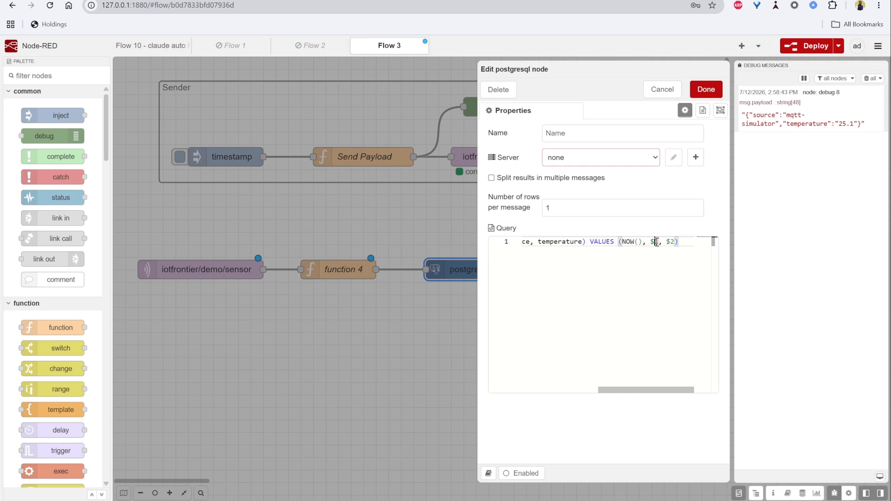
click(675, 243)
drag(688, 244, 663, 242)
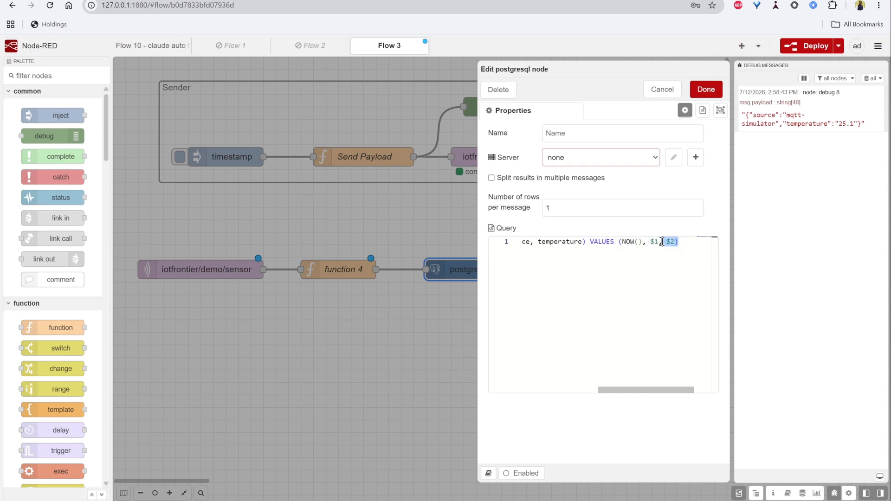
Start adding a new PostgreSQL server configuration for the postgresql node
click(656, 159)
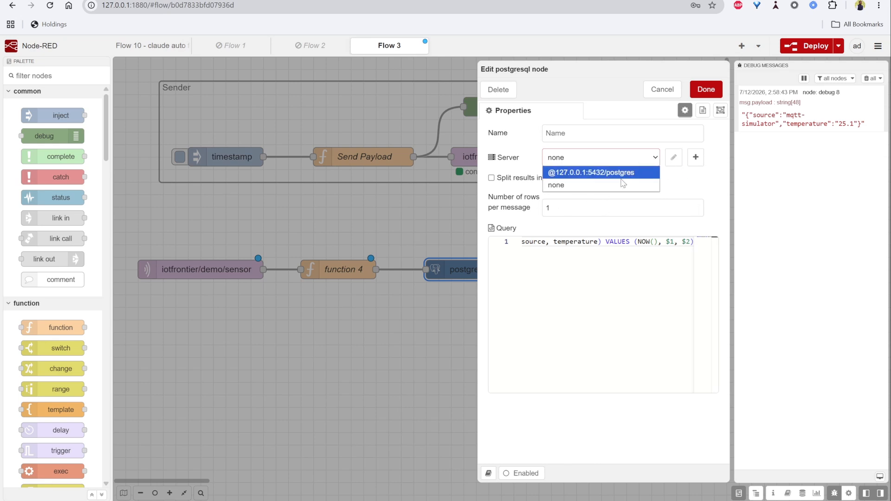
click(688, 185)
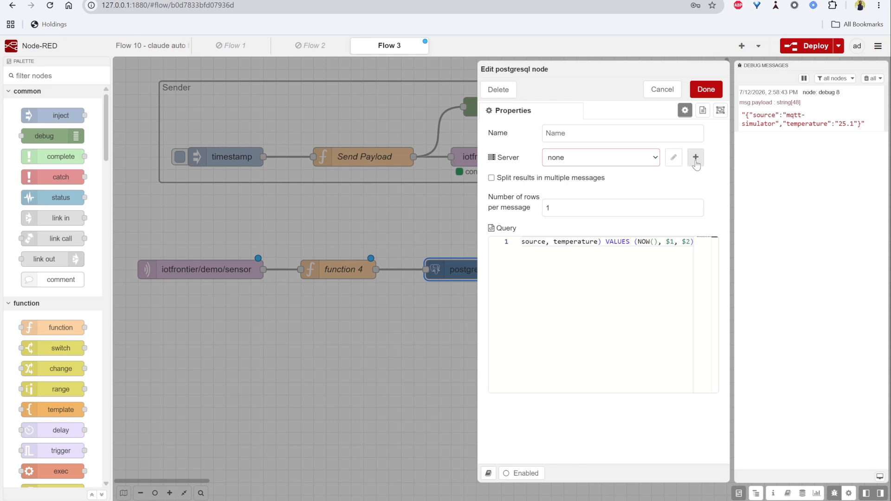
click(696, 159)
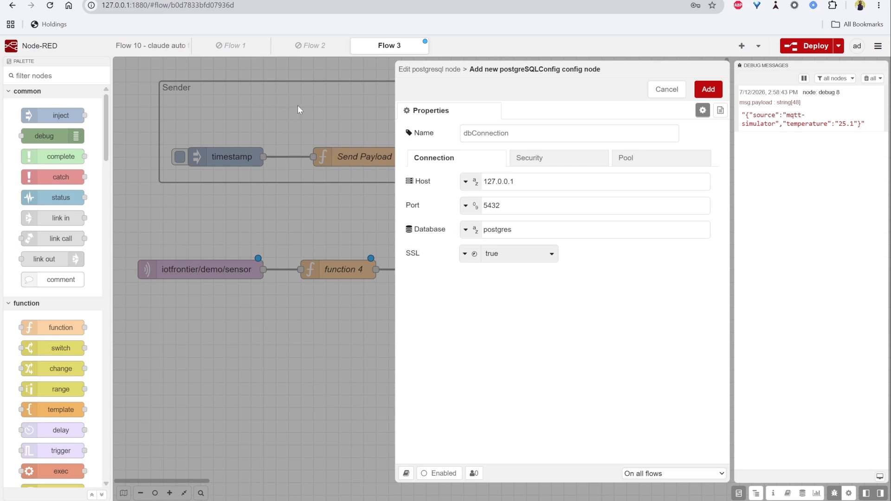
Switch to the Tiger Cloud login page and sign in with the offered Google account
key(ctrl+Tab)
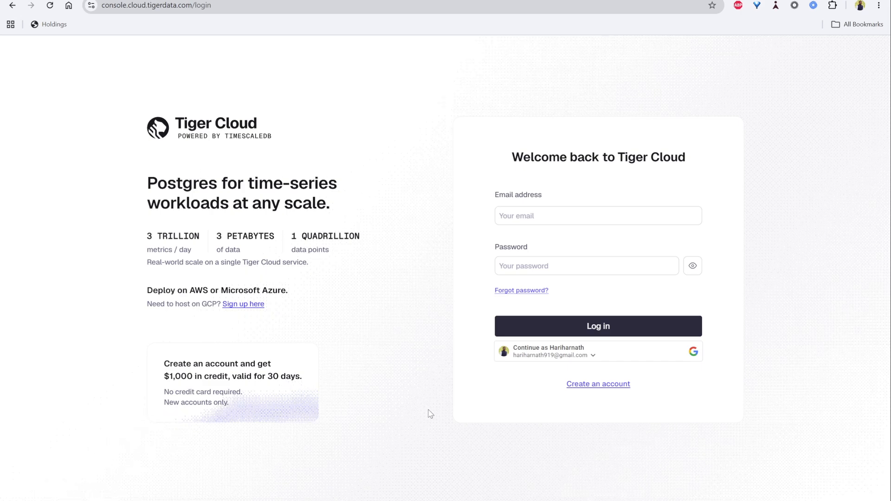
click(595, 356)
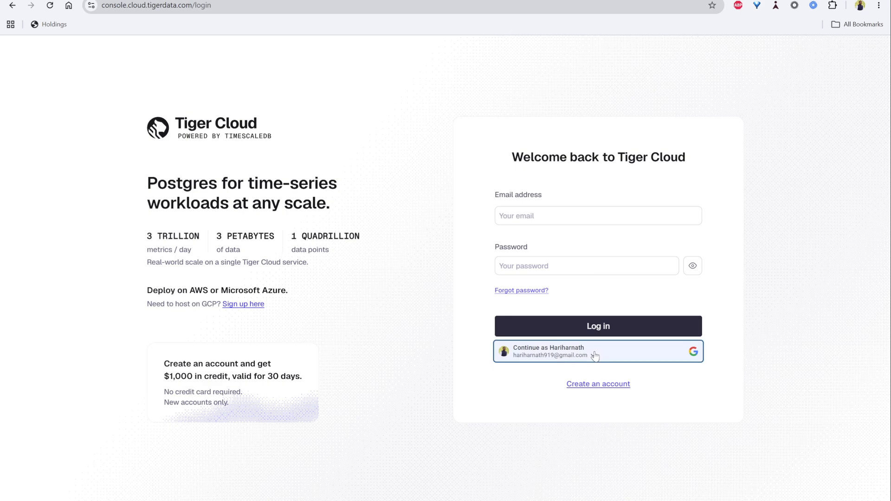
mouse_move(114, 66)
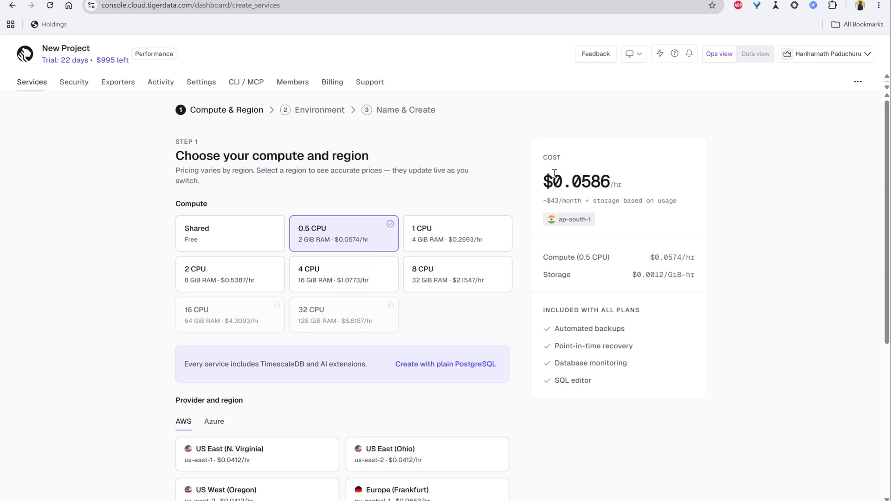
Configure the new service with 1 CPU compute in the AWS US East (N. Virginia) region and proceed to the environment settings
scroll(371, 242, down, 1)
scroll(437, 213, up, 1)
scroll(250, 205, down, 1)
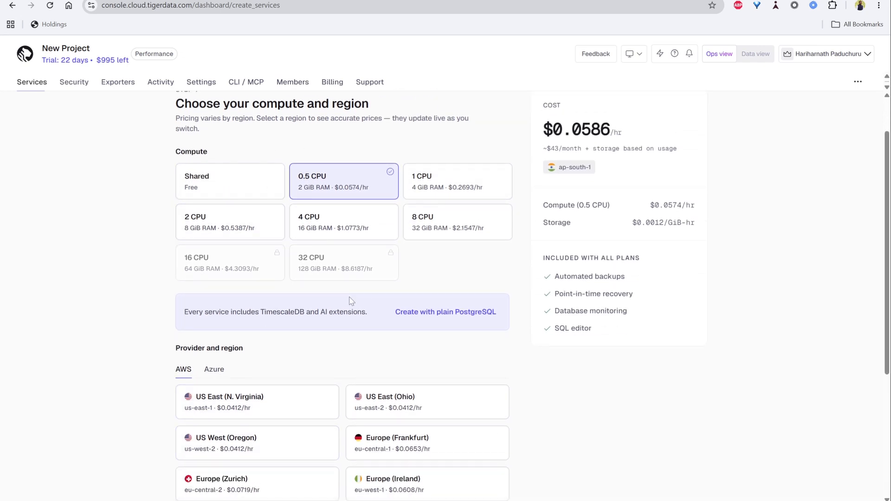
click(443, 181)
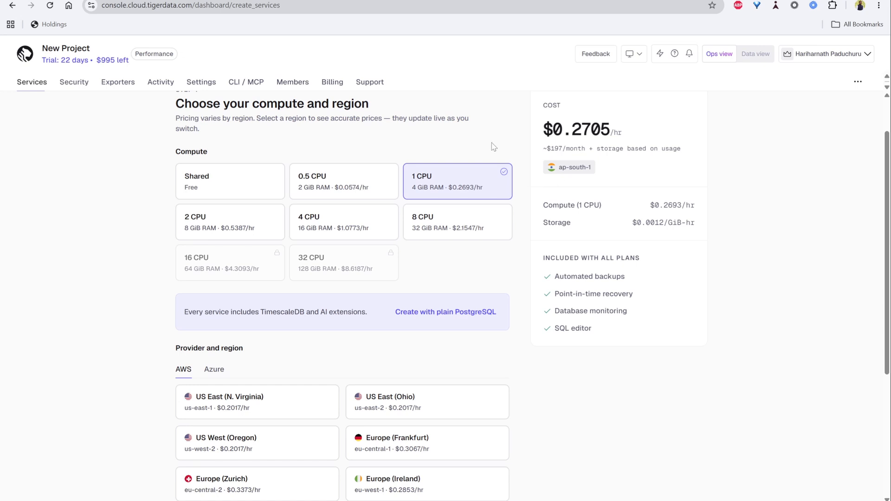
scroll(325, 283, down, 4)
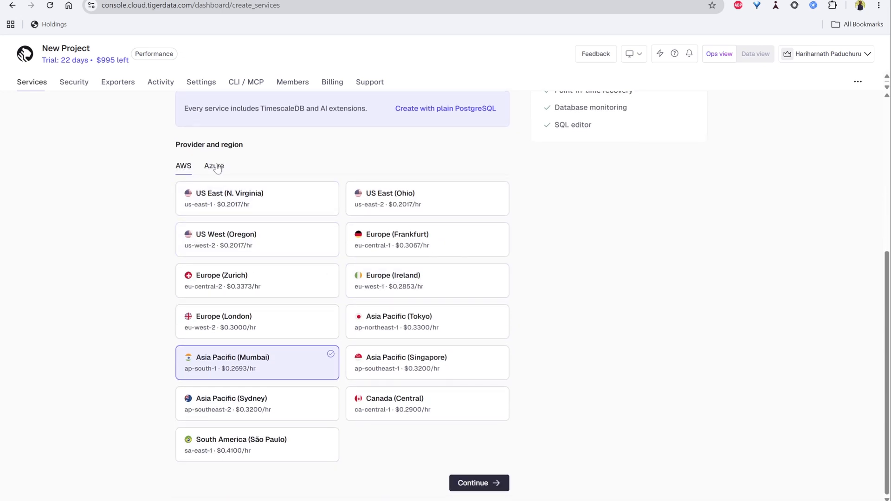
click(232, 208)
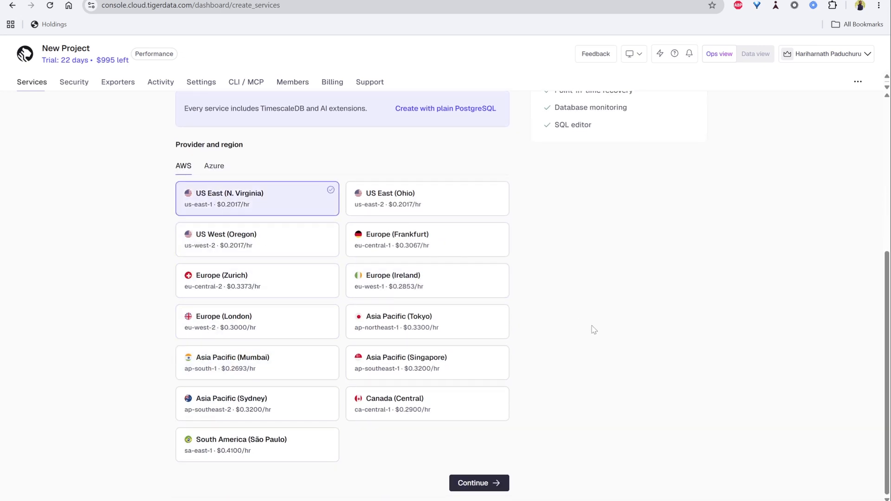
click(484, 483)
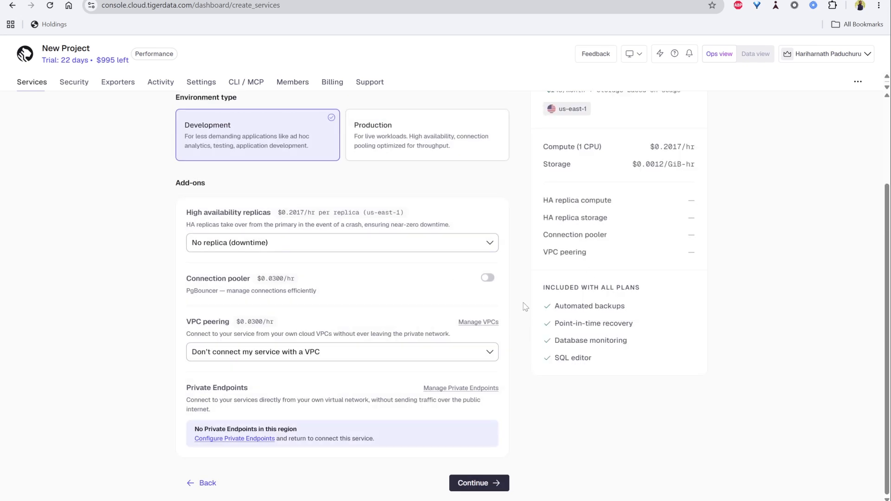
Keep the Development environment without add-ons, name the service iotfrontier-db1 and create it
scroll(530, 295, up, 1)
scroll(530, 295, down, 1)
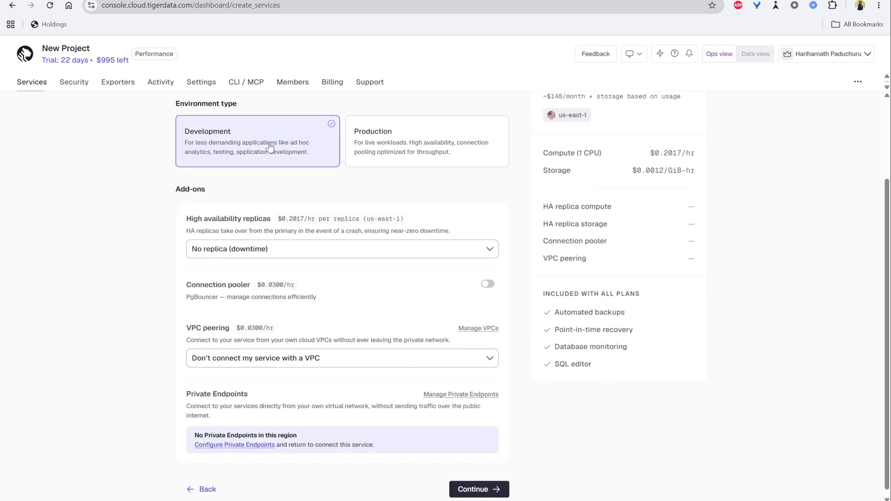
scroll(480, 222, down, 1)
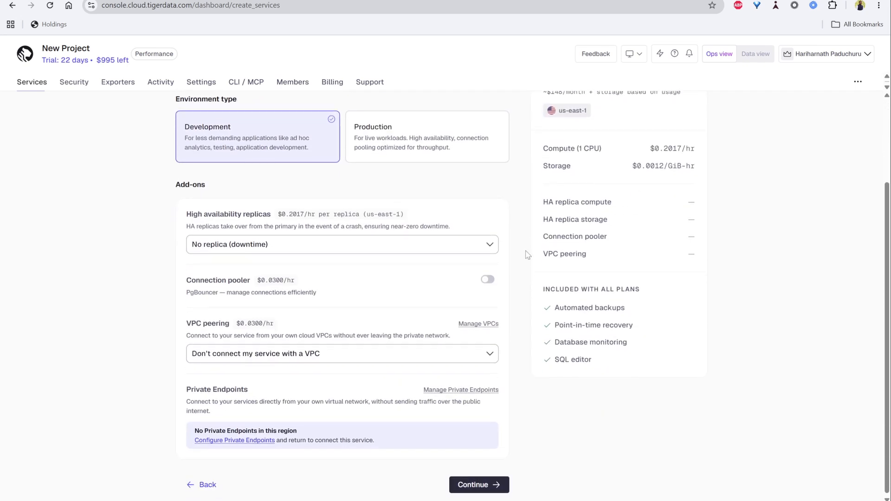
click(498, 485)
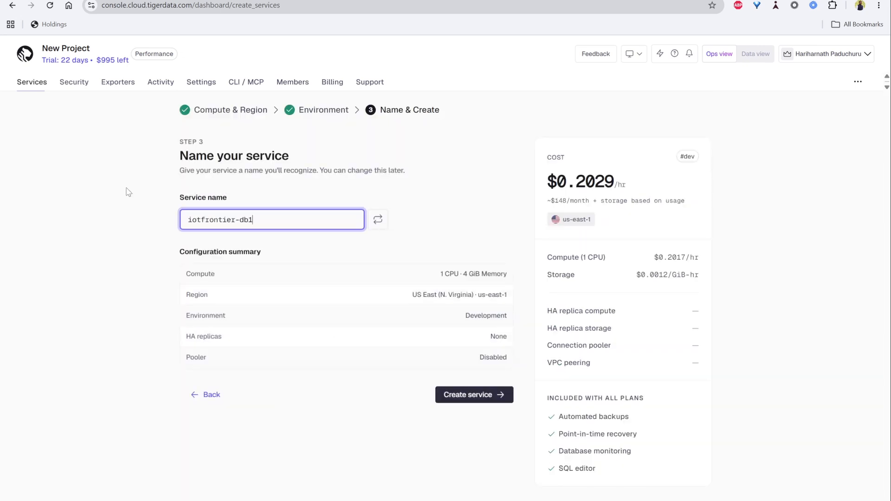
click(485, 403)
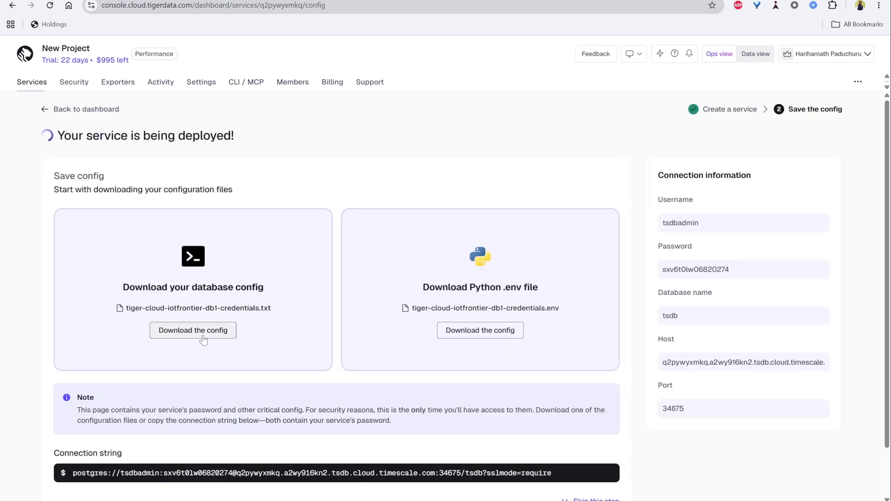
Download the service's database config text file and bring up the full connection details from the service overview
click(209, 332)
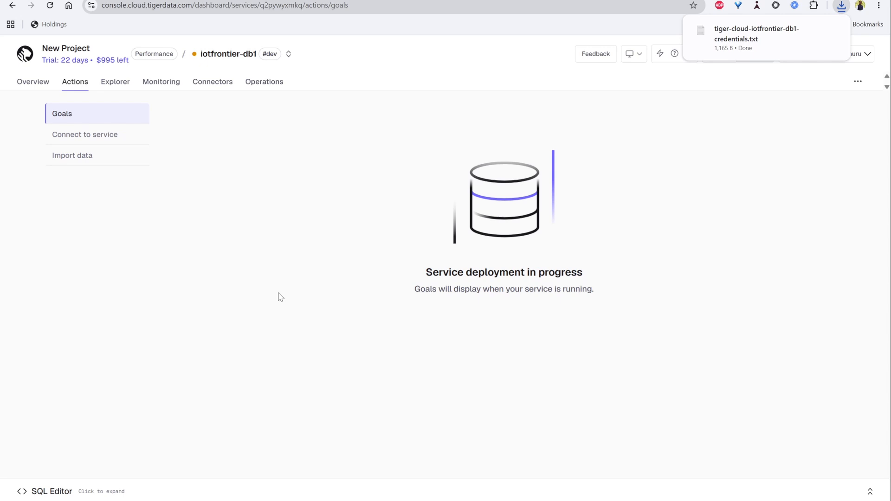
click(765, 34)
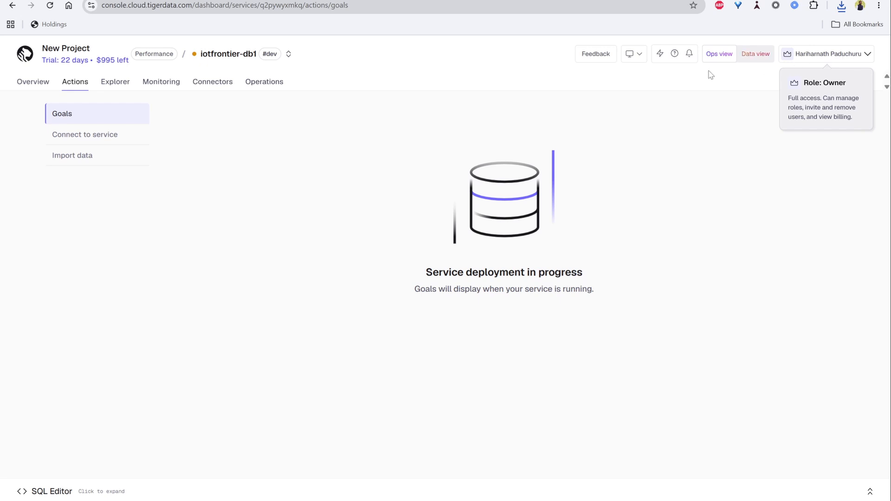
click(40, 84)
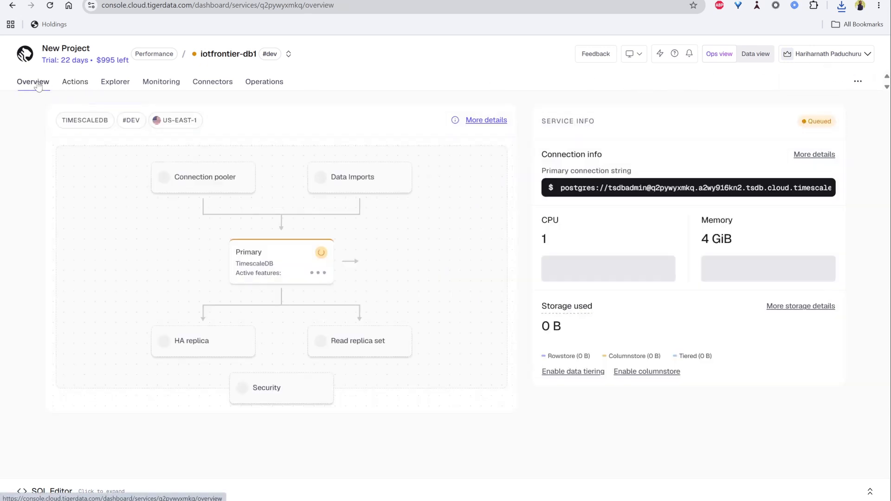
click(811, 155)
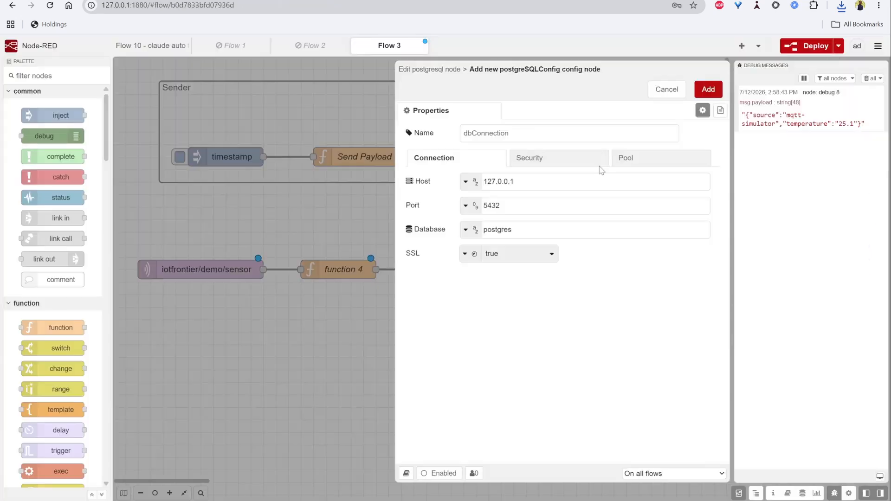
In Node-RED, fill in the new server configuration's host, port 34675 and database tsdb, name it tigercloud and add it
click(534, 183)
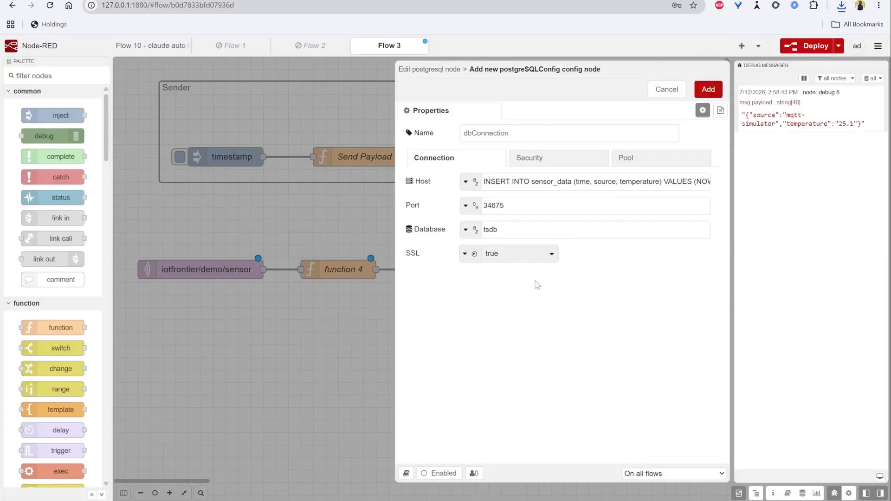
click(553, 161)
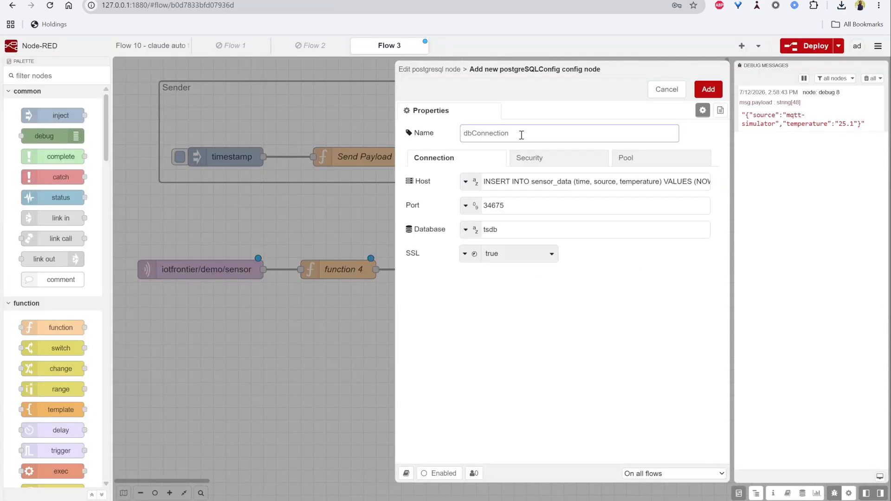
text(tigercloud)
click(708, 89)
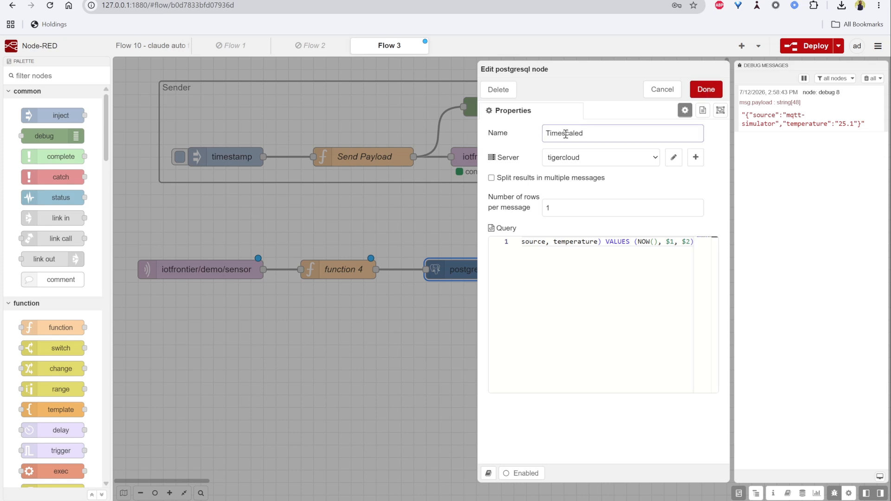
Name the postgresql node Timescaledb and deploy the flow
click(706, 89)
click(457, 289)
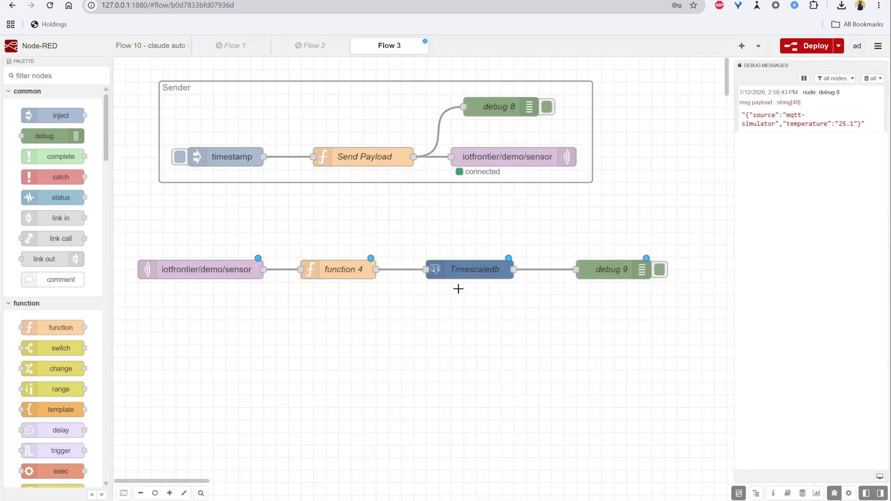
click(806, 47)
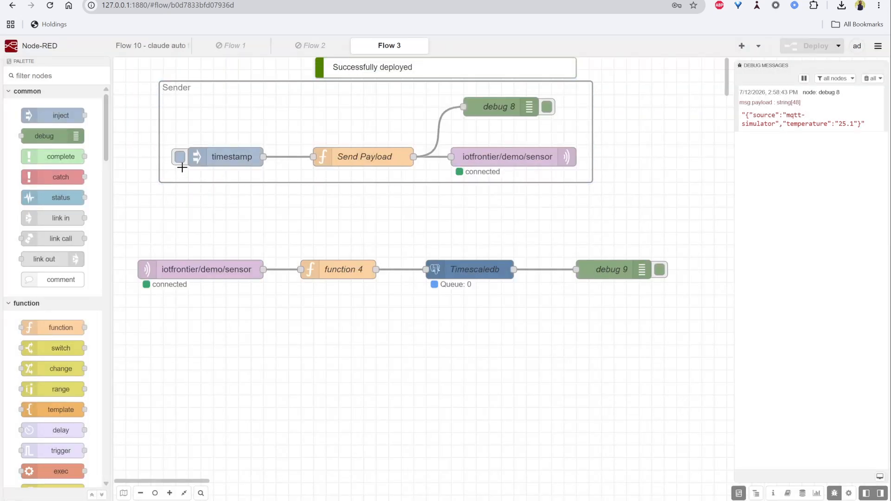
Trigger the timestamp inject node and examine the Timescaledb node's error details in the debug messages
click(180, 158)
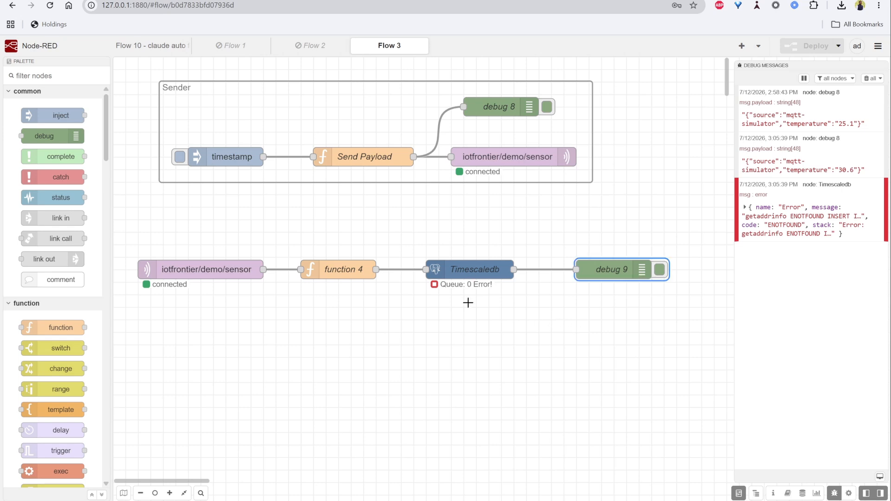
click(748, 209)
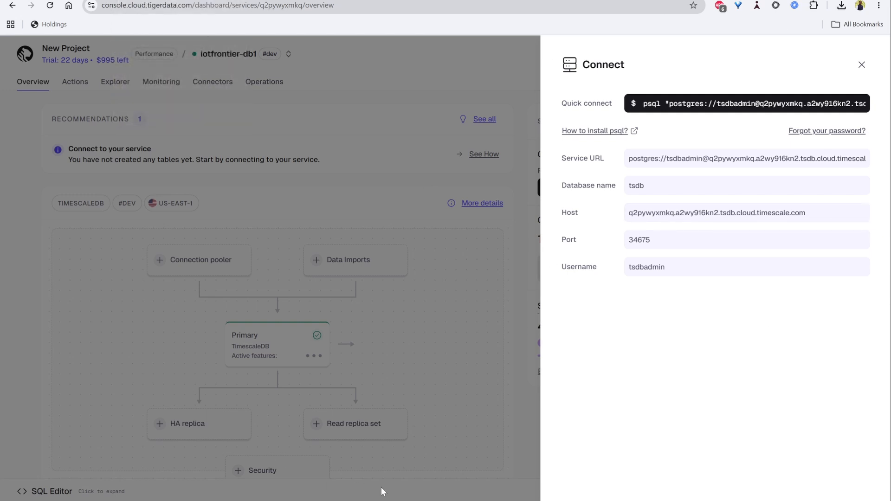
Switch to pgAdmin and start registering a new server named tigerdata in the Servers group
click(342, 500)
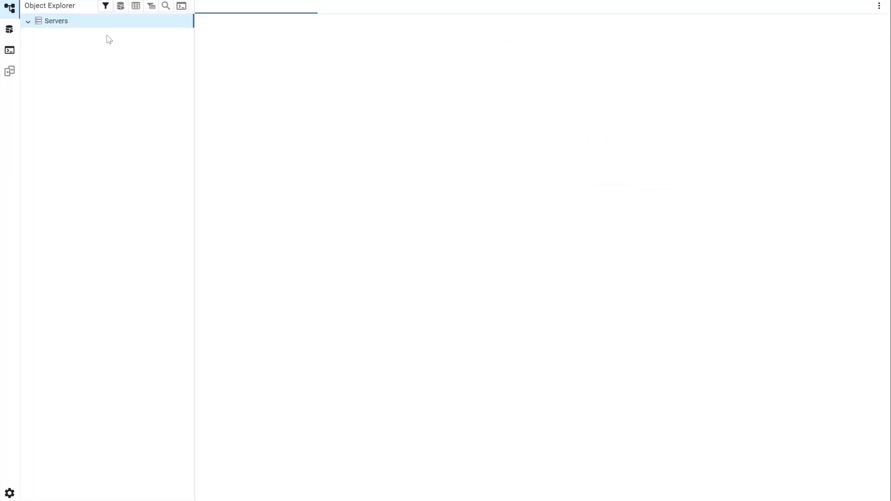
right_click(61, 22)
mouse_move(128, 32)
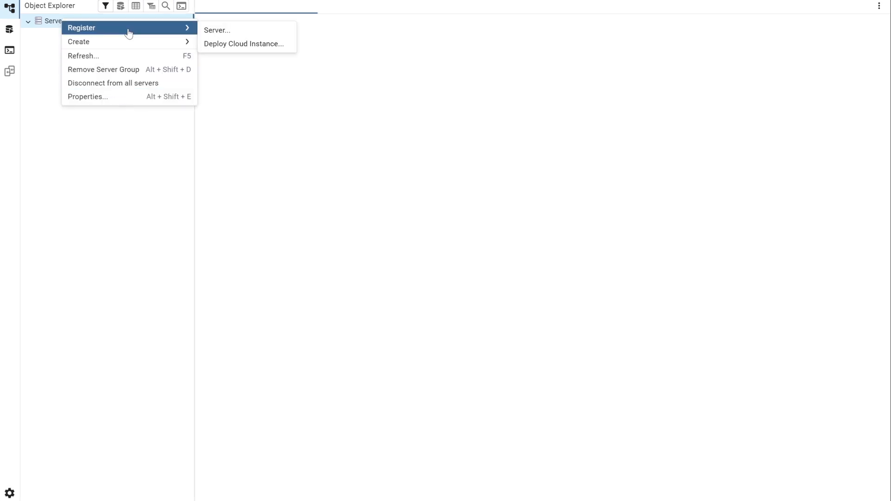
click(244, 35)
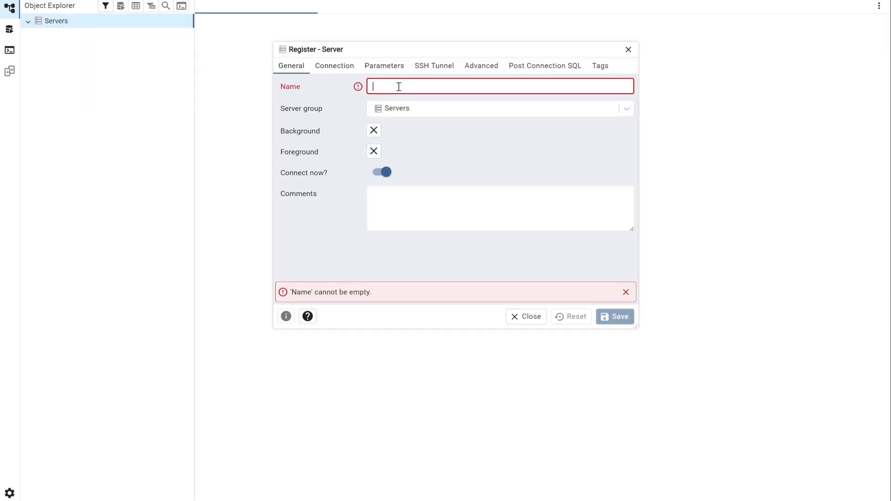
text(tigerdata)
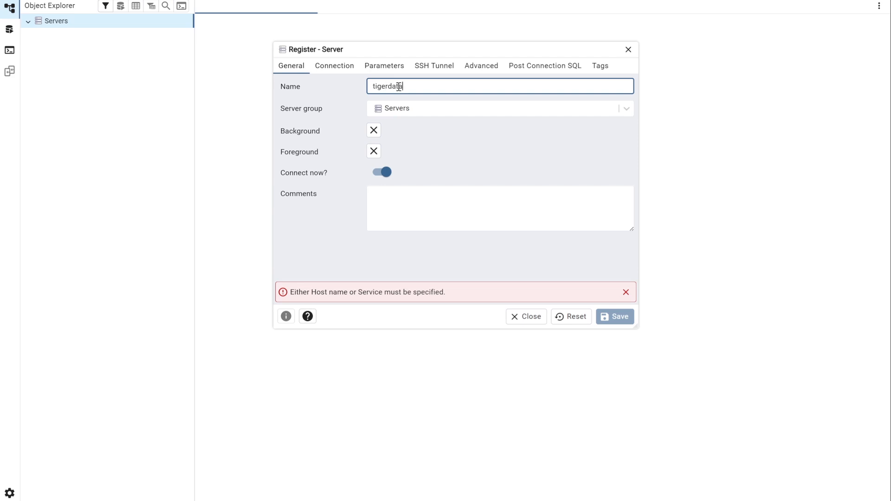
Set host q2pywyxmkq.a2wy916kn2.tsdb.cloud.timescale.com, port 34675, maintenance database tsdb, username tsdbadmin and the service password, enable password saving and save the server
click(334, 66)
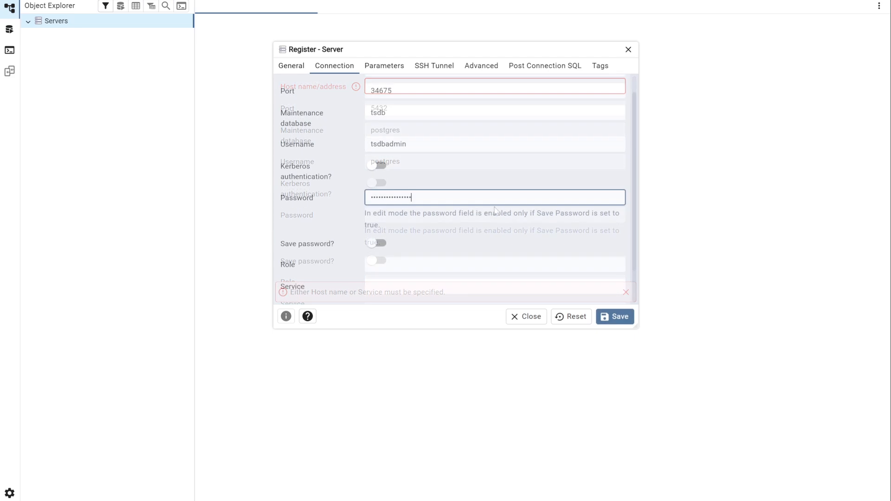
click(386, 248)
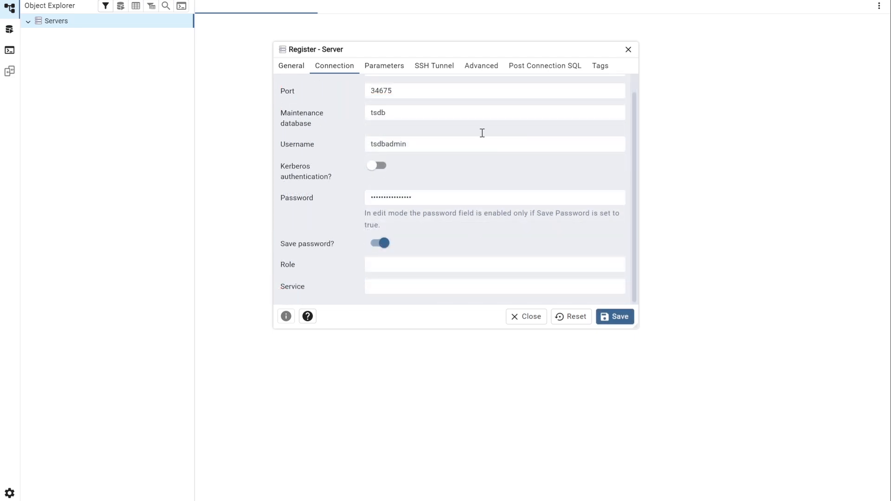
scroll(446, 187, up, 1)
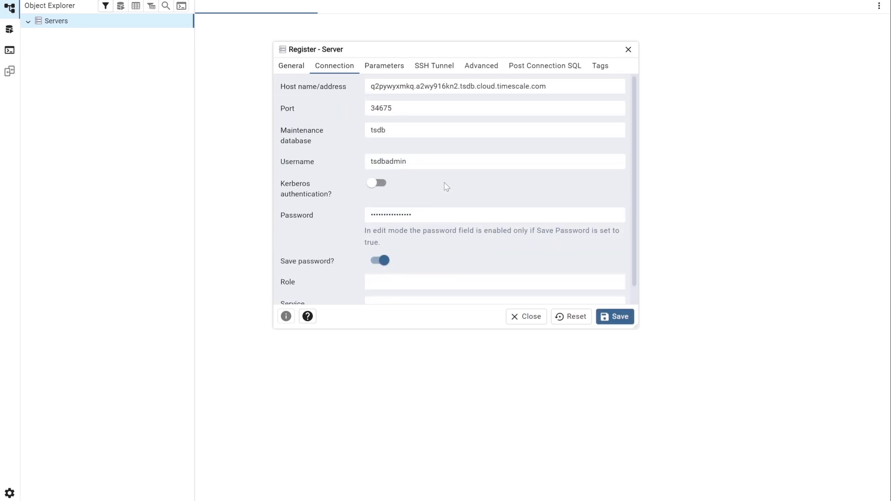
click(625, 320)
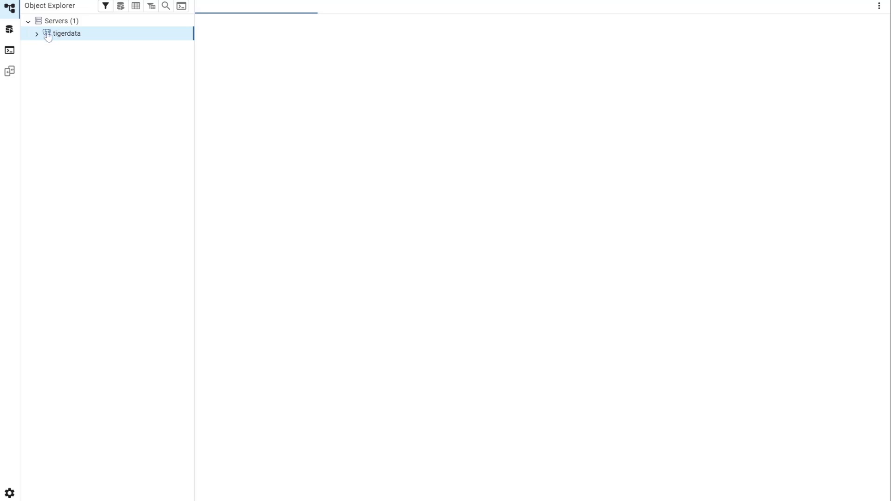
Expand the tigerdata server's databases and open a PSQL session on the tsdb database
click(38, 35)
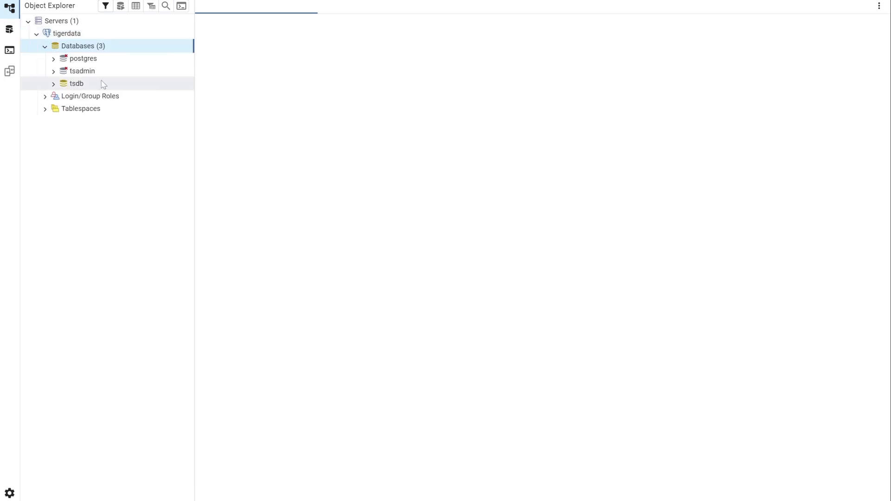
click(75, 87)
right_click(75, 84)
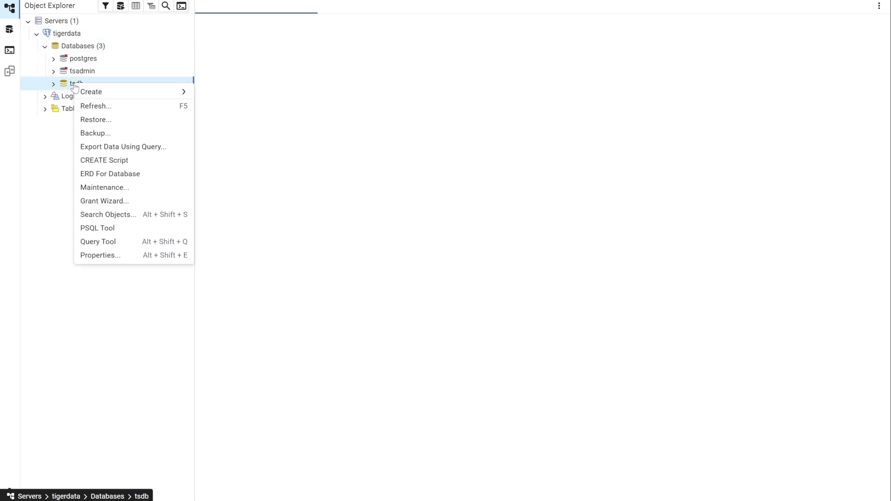
click(122, 231)
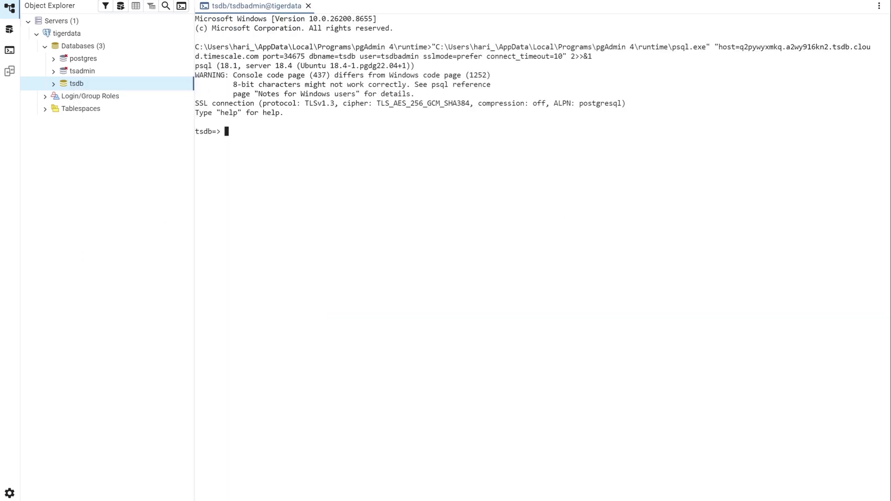
Create the sensor_data table with columns time TIMESTAMPTZ NOT NULL, source TEXT and temperature DOUBLE PRECISION
text(CREATE TABLE sensor_data (     time TIMESTAMPTZ NOT NULL,     source TEXT,     temperature DOUBLE PRECISION );)
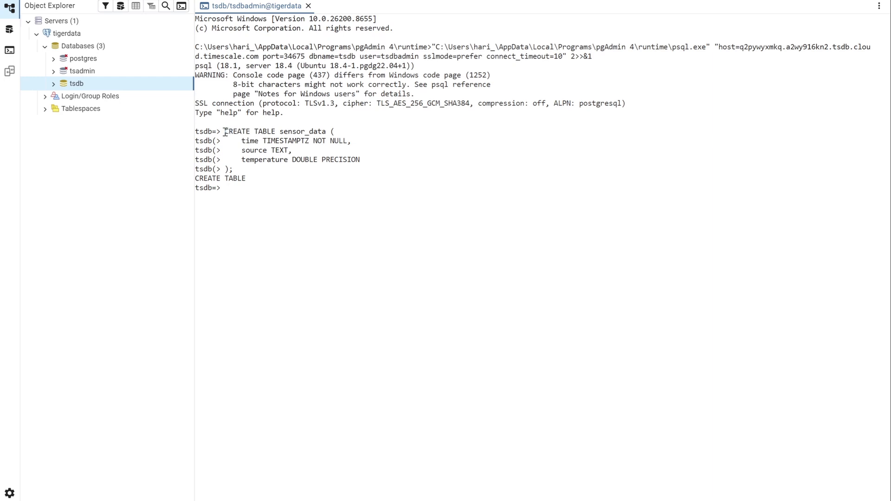
drag(228, 129, 247, 178)
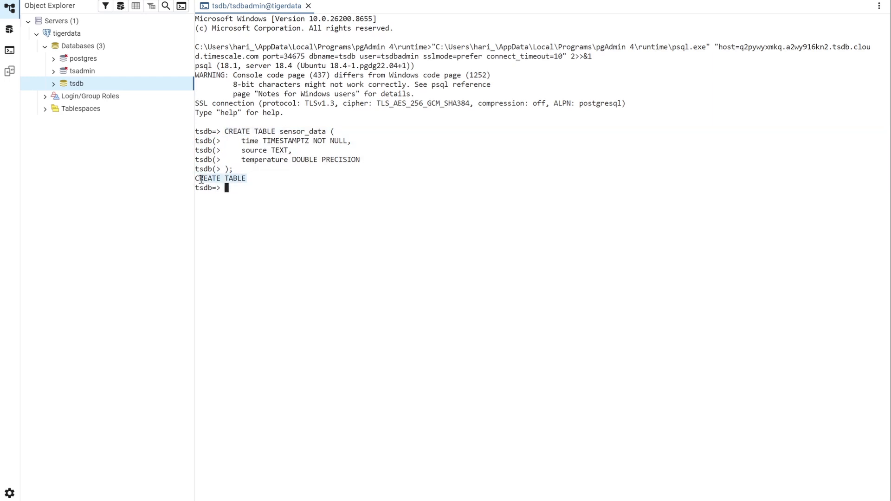
double_click(302, 132)
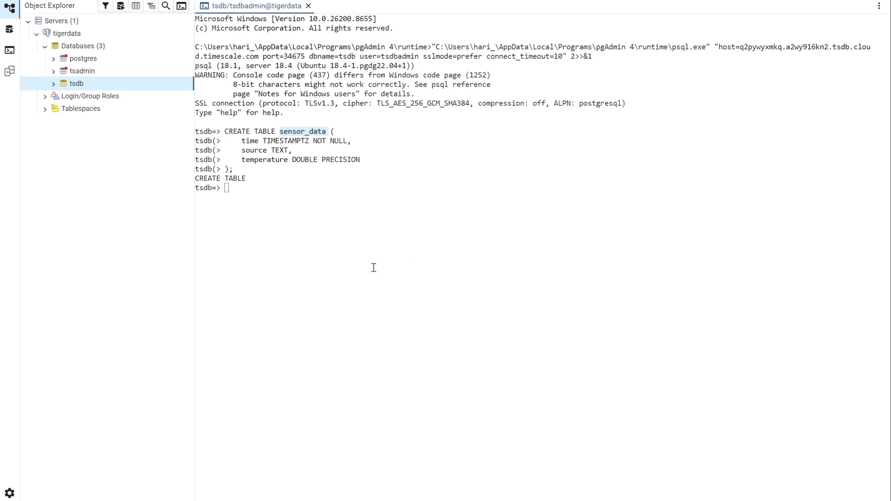
Convert sensor_data into a hypertable by running "SELECT create_hypertable('sensor_data', 'time');"
right_click(330, 189)
click(362, 231)
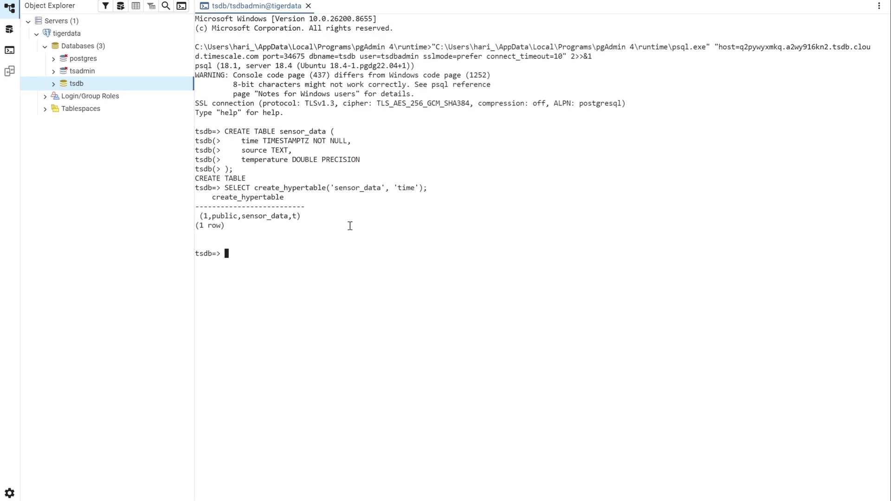
Switch to the Node-RED flow and trigger the Sender group's timestamp inject node to send a test reading
double_click(308, 189)
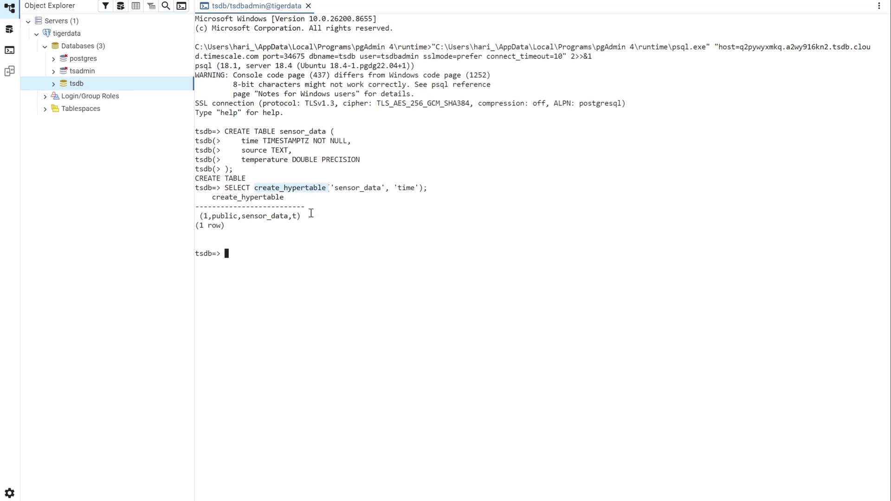
click(337, 258)
click(244, 500)
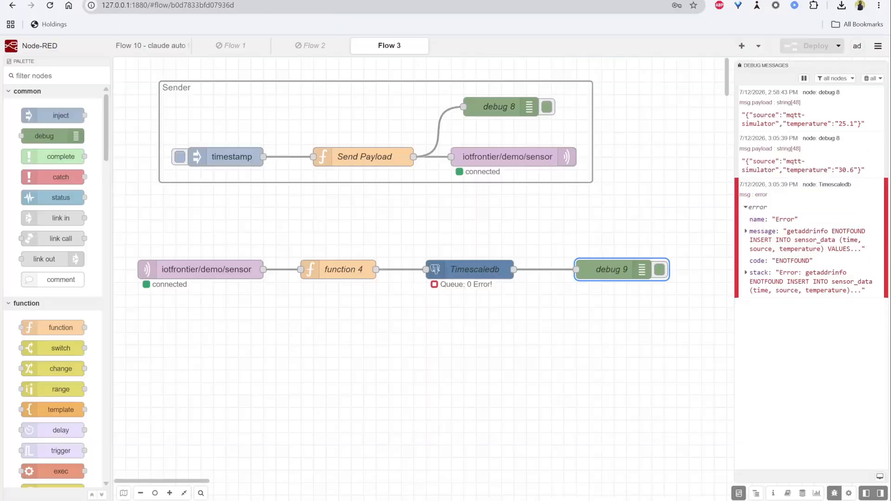
click(179, 158)
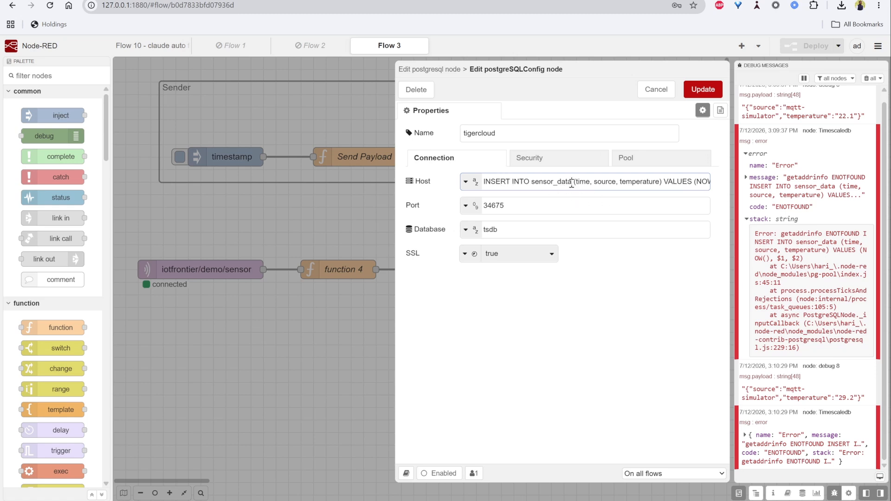
Replace the tigercloud connection's host with q2pywyxmkq.a2wy916kn2.tsdb.cloud.timescale.com, save the Timescaledb node and deploy the flow
key(ctrl+a)
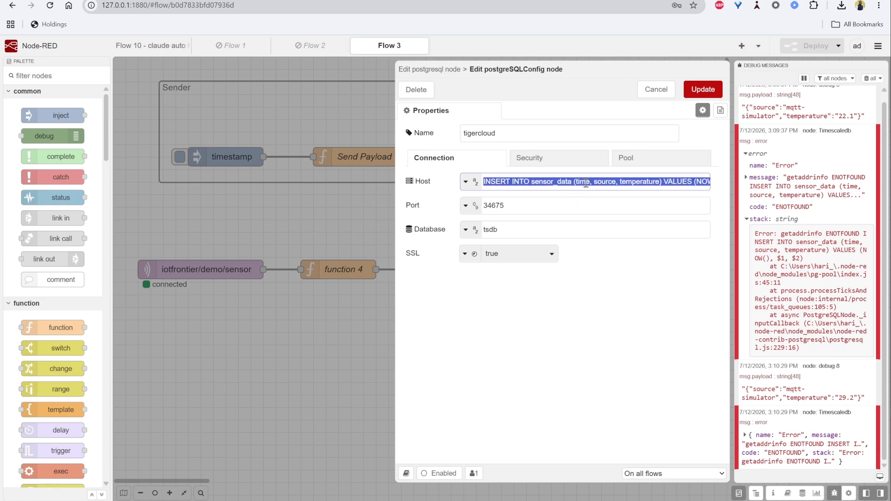
key(BackSpace)
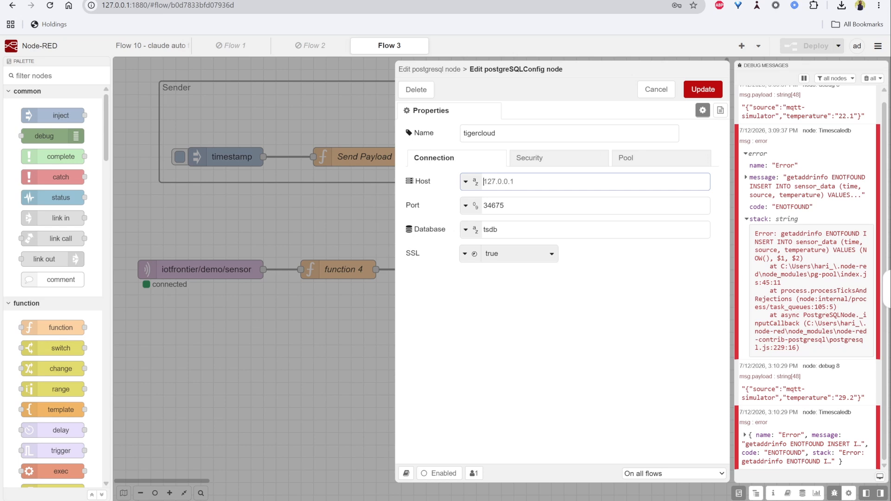
key(ctrl+v)
click(704, 89)
click(706, 90)
click(815, 46)
Clear all debug messages and trigger the timestamp inject node to send a new simulated temperature
click(870, 79)
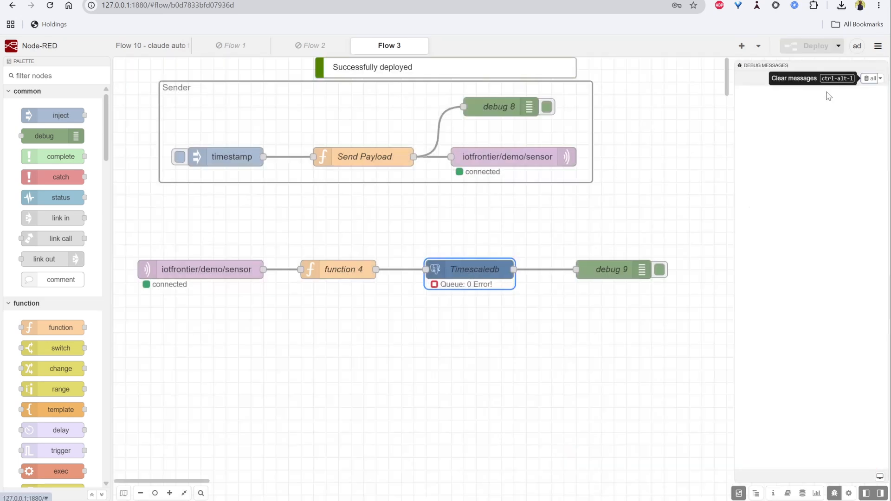
click(177, 216)
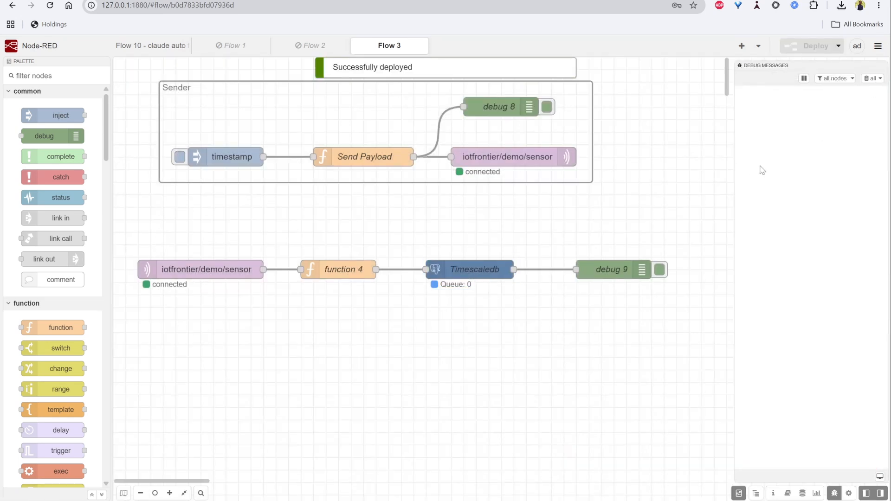
click(159, 157)
click(179, 157)
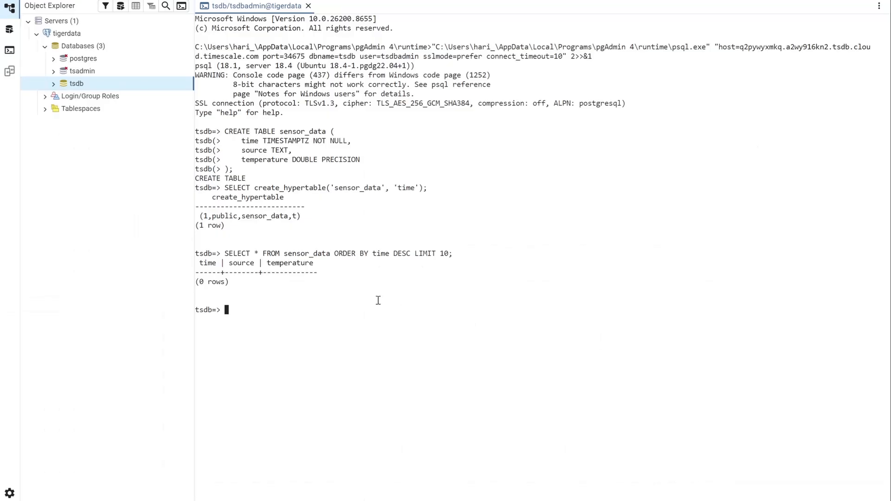
In the pgAdmin PSQL session, rerun "SELECT * FROM sensor_data ORDER BY time DESC LIMIT 10;" to check for the injected reading
key(Up)
key(Return)
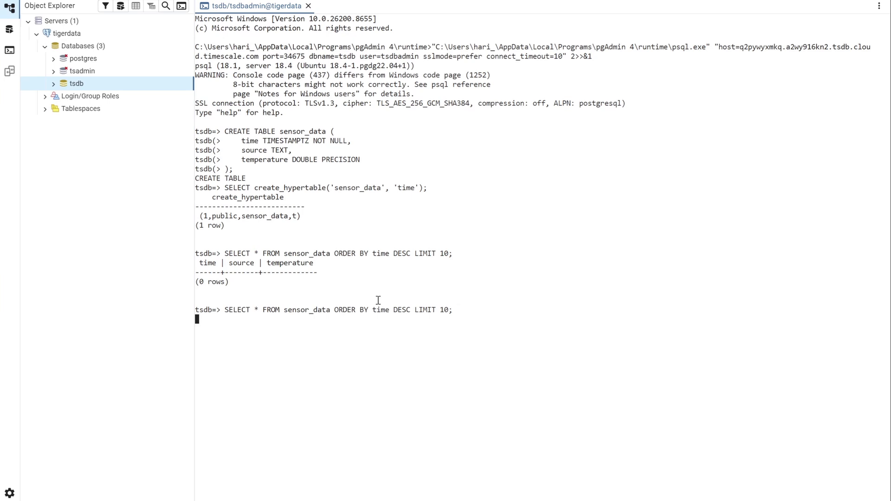
drag(471, 339, 154, 305)
click(384, 336)
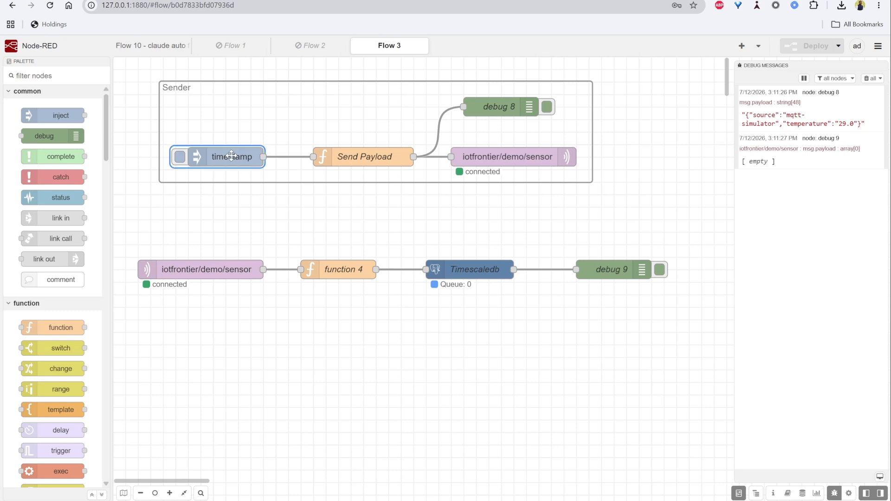
Set the timestamp inject node to repeat at an interval of every 3 seconds and deploy the flow
double_click(231, 157)
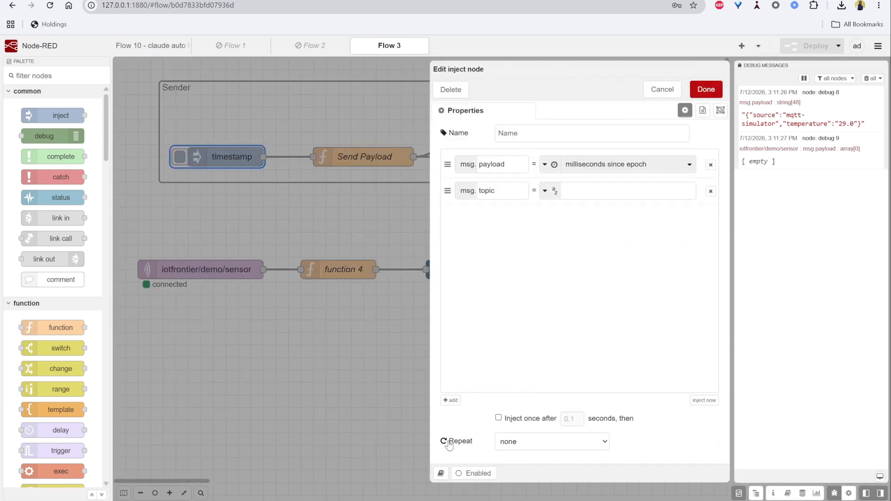
click(535, 444)
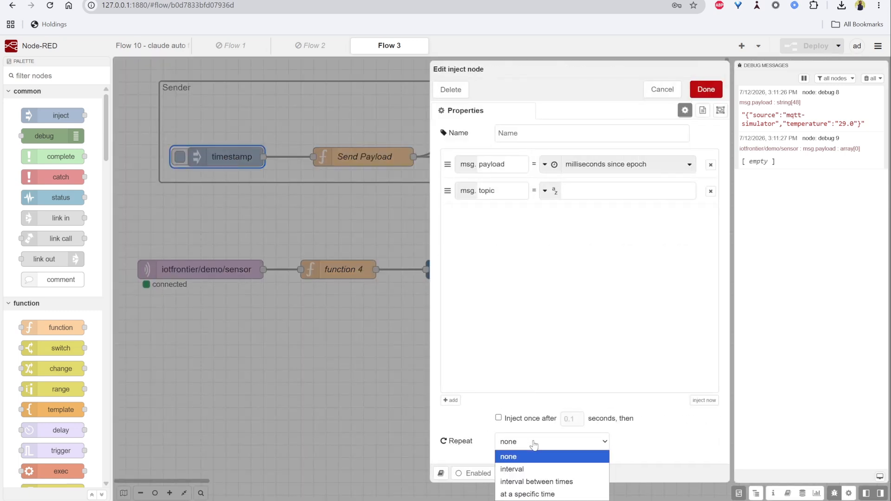
click(552, 470)
key(Tab)
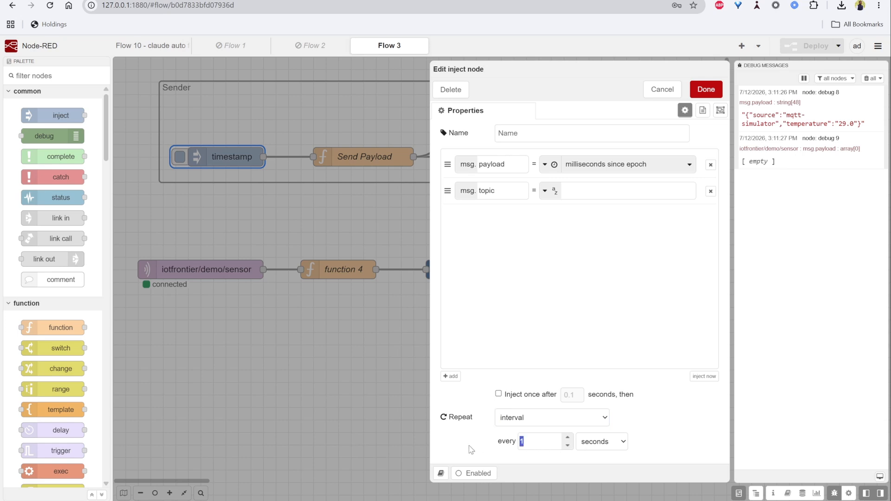
text(3)
click(706, 89)
click(796, 49)
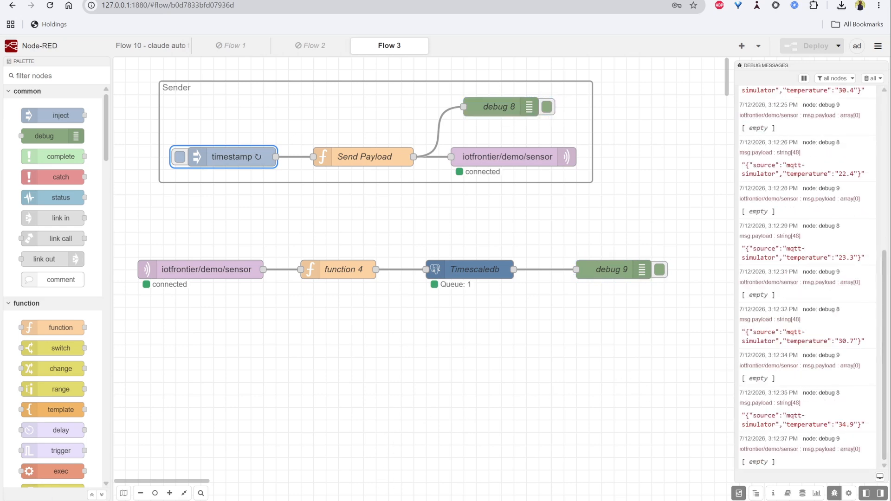
Return to pgAdmin, query the latest 10 sensor_data rows again and review the times, sources and temperatures stored
click(341, 500)
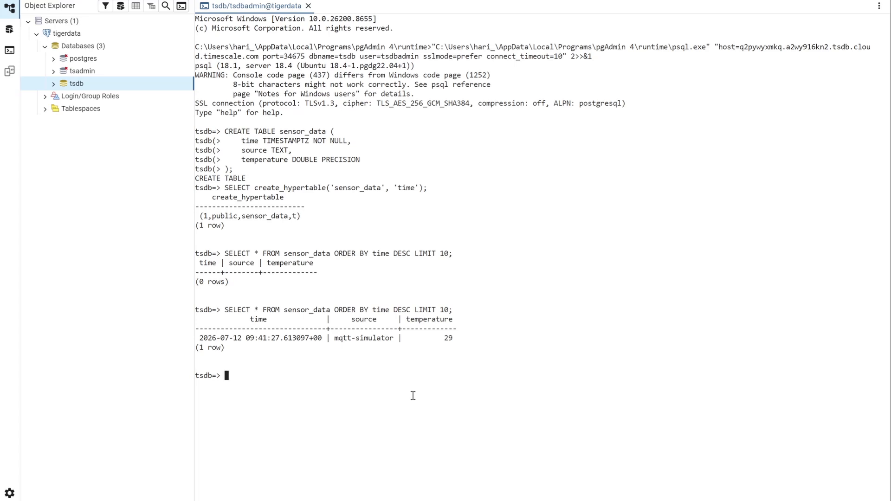
key(Up)
key(Return)
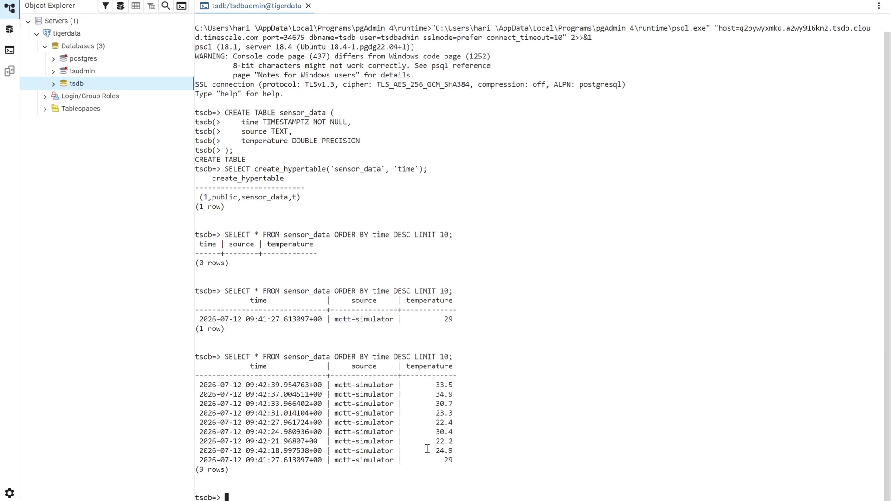
drag(483, 462, 151, 381)
click(249, 358)
drag(249, 359, 483, 461)
click(380, 400)
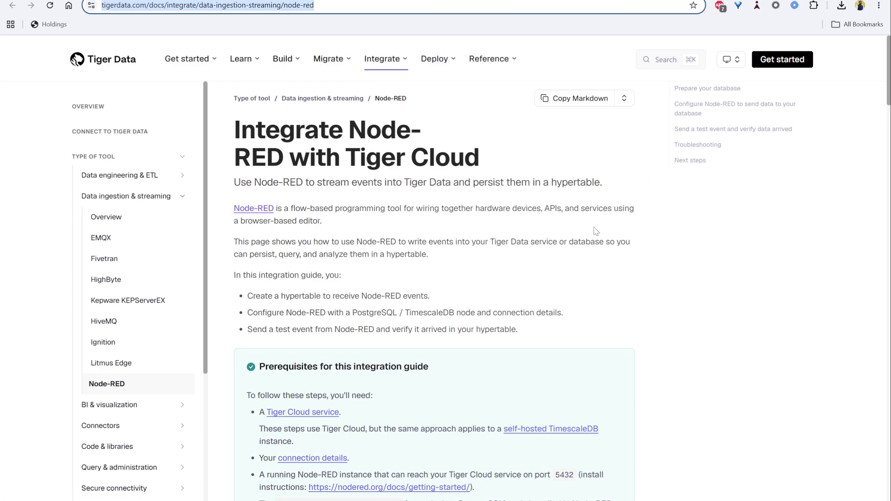
Examine the single-row and batched INSERT examples in Tiger Data's Node-RED integration guide, including the batch flush interval
scroll(596, 231, down, 20)
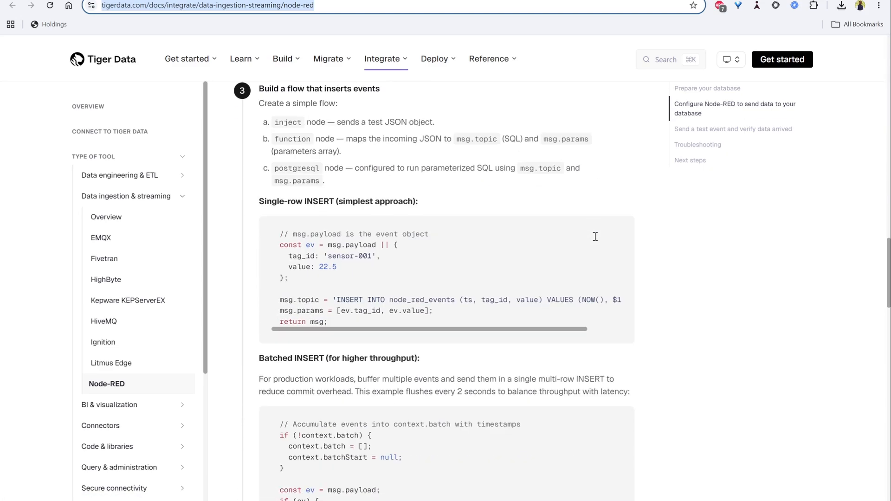
scroll(596, 237, down, 5)
click(306, 153)
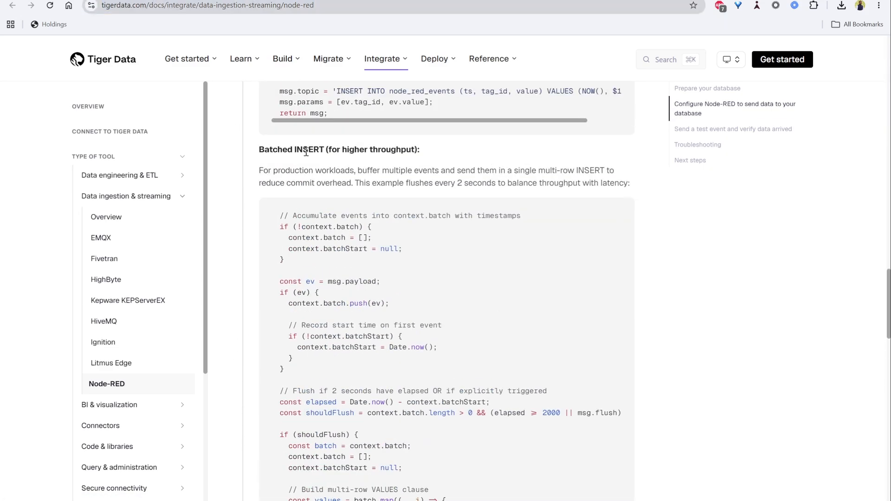
double_click(308, 149)
scroll(302, 237, up, 6)
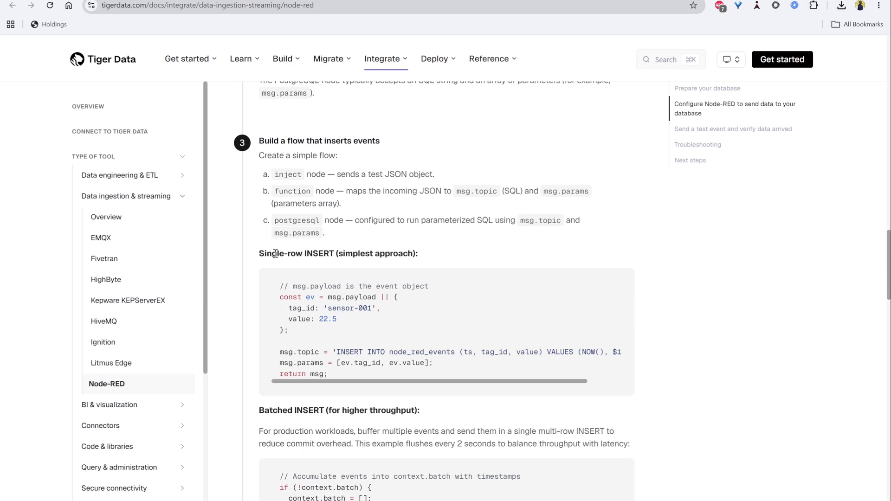
drag(274, 254, 334, 255)
click(444, 251)
scroll(494, 187, down, 3)
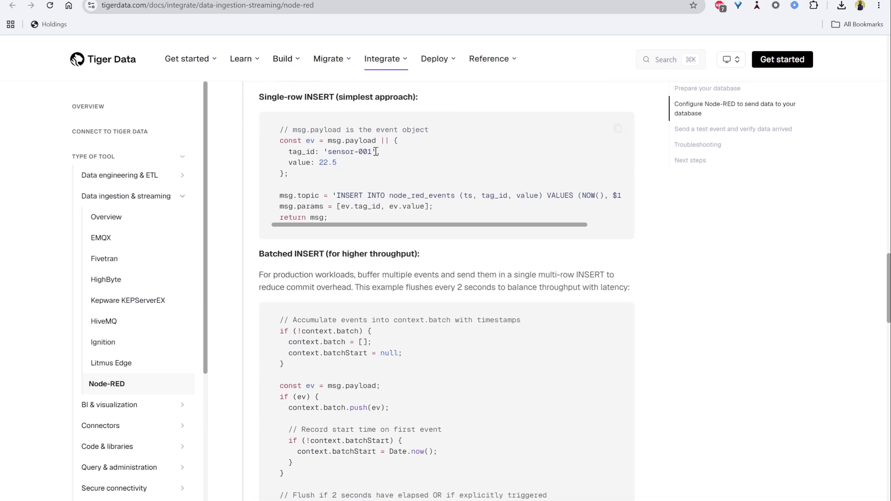
scroll(353, 177, down, 2)
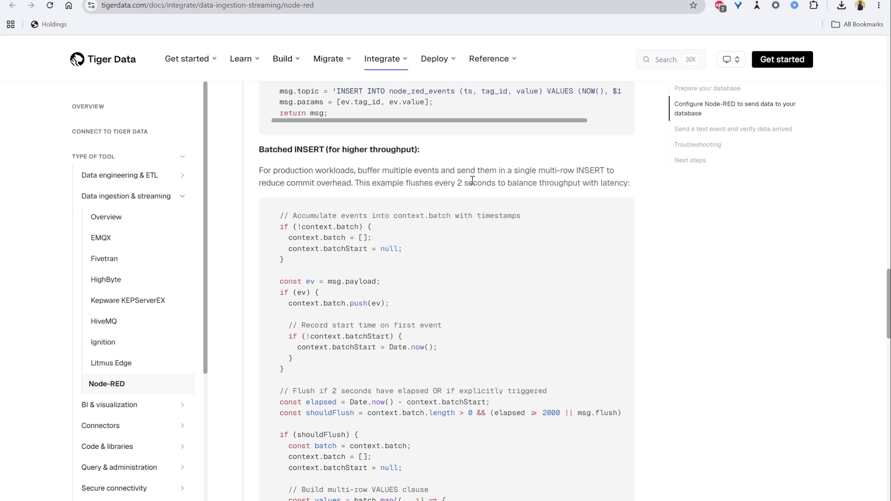
drag(442, 185, 520, 185)
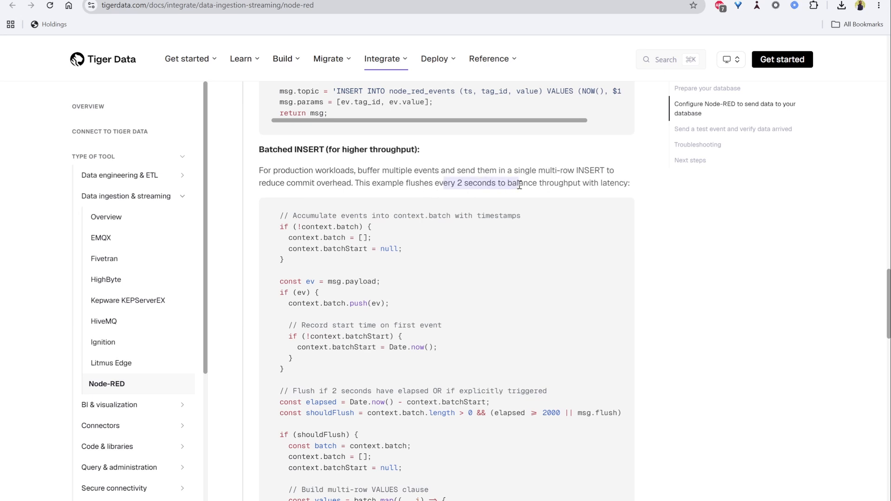
click(592, 182)
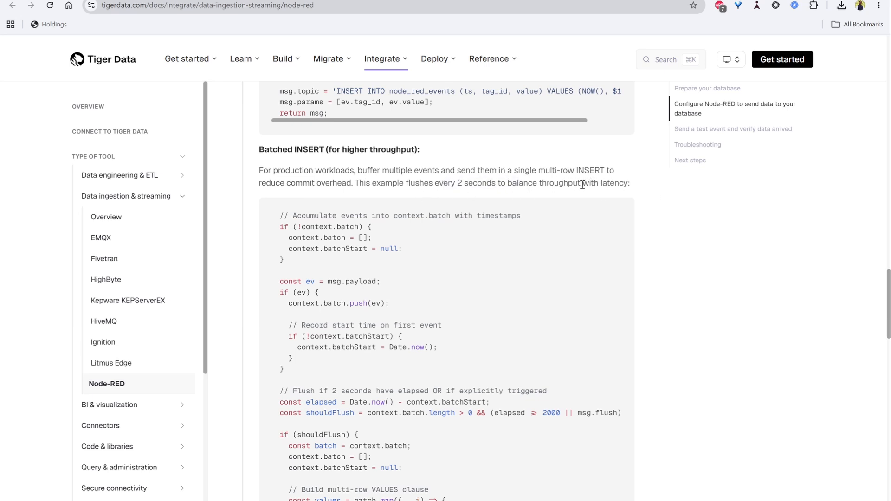
scroll(478, 199, up, 1)
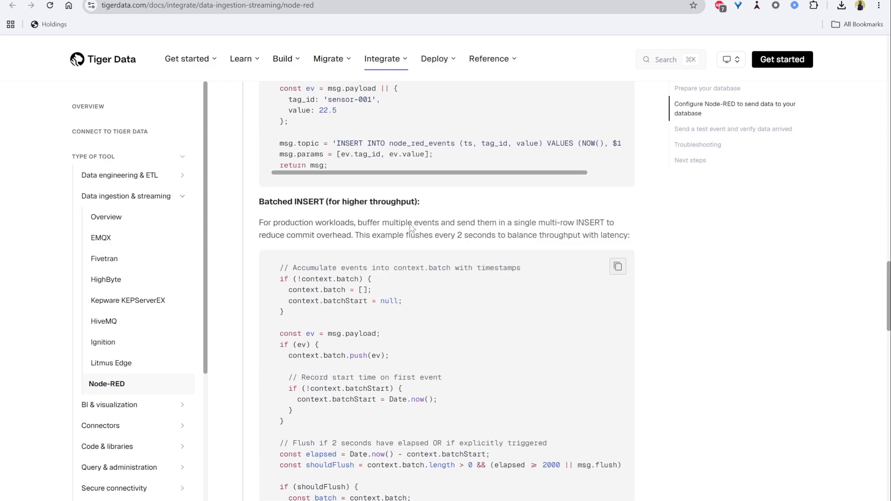